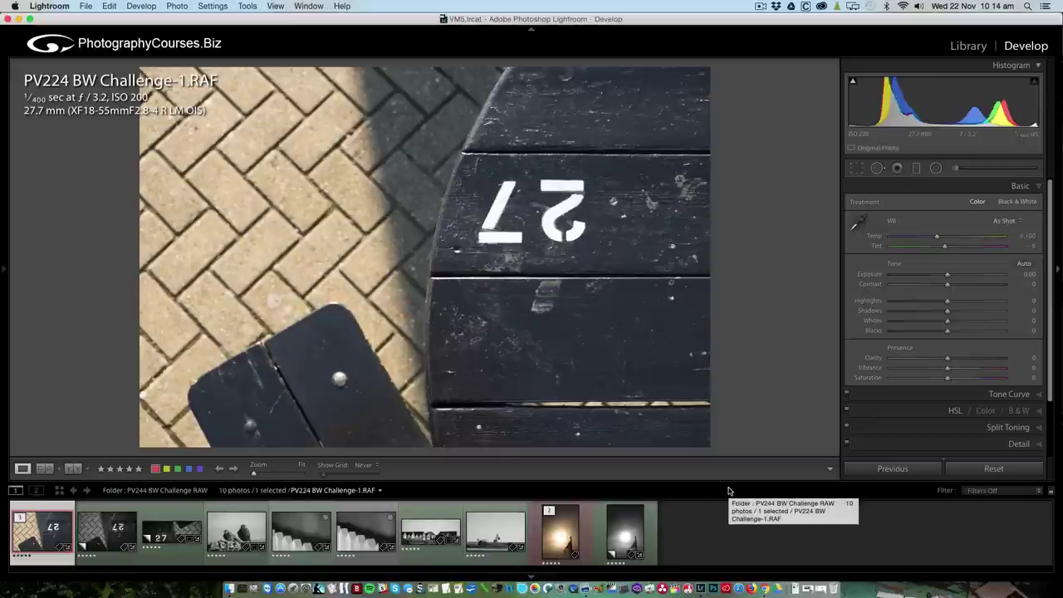
# Create a virtual copy of PV224 BW Challenge-1.RAF, compare it with the cropped Copy 1, and select the new copy for editing
pyautogui.rightClick(48, 530)
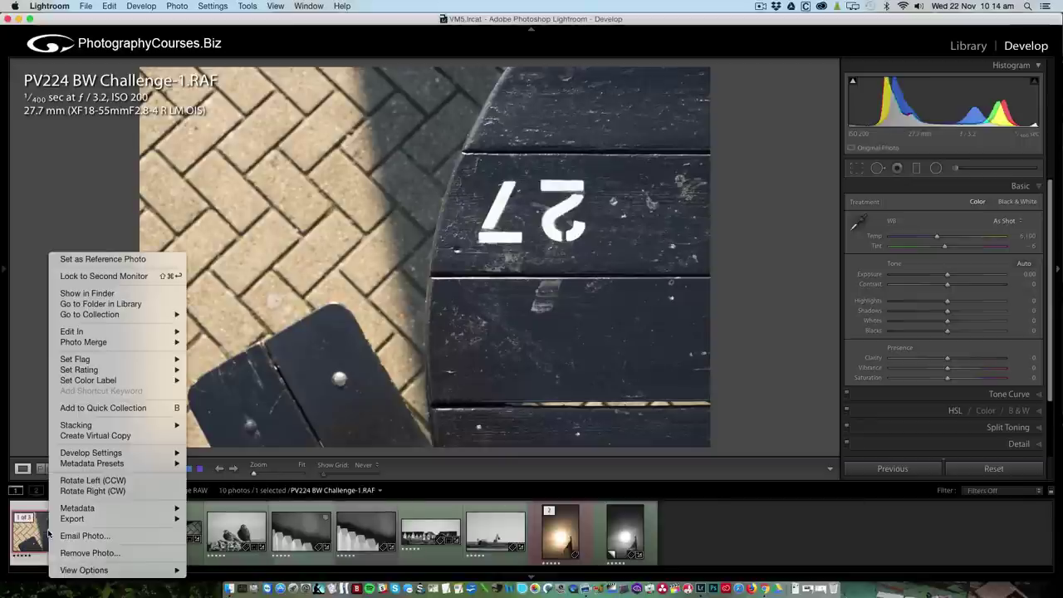
pyautogui.click(121, 435)
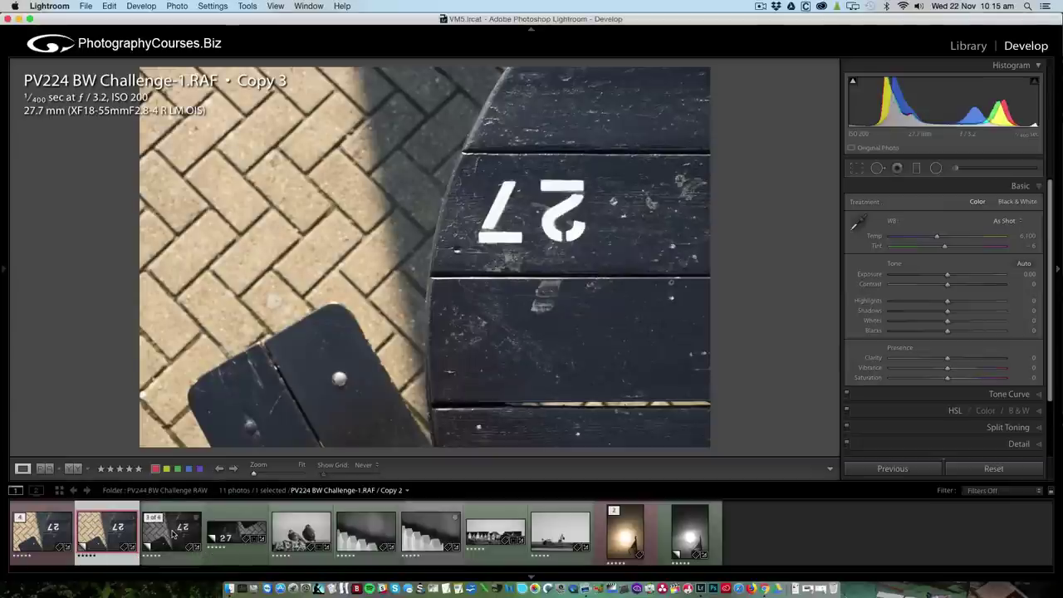
pyautogui.click(239, 537)
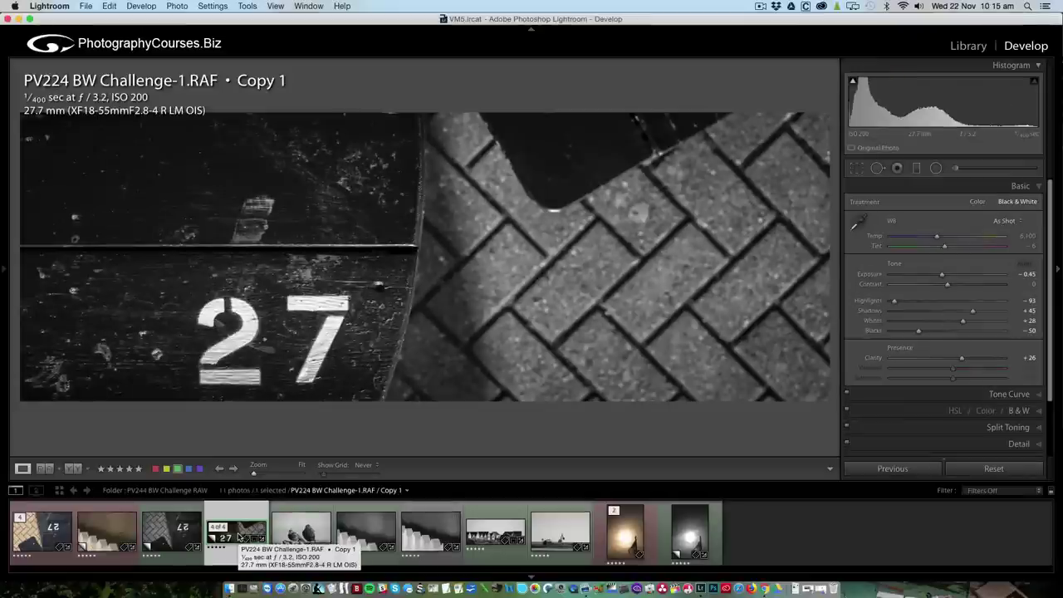
pyautogui.click(103, 538)
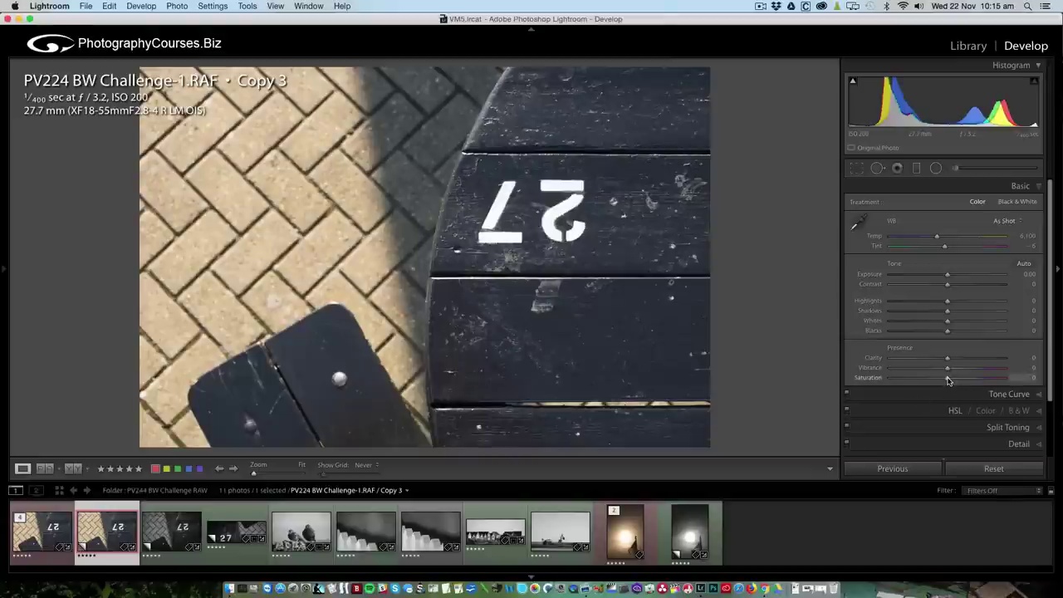
# Convert the new virtual copy to the Black & White treatment and review its black and white mix
pyautogui.moveTo(907, 380); pyautogui.dragTo(868, 380)
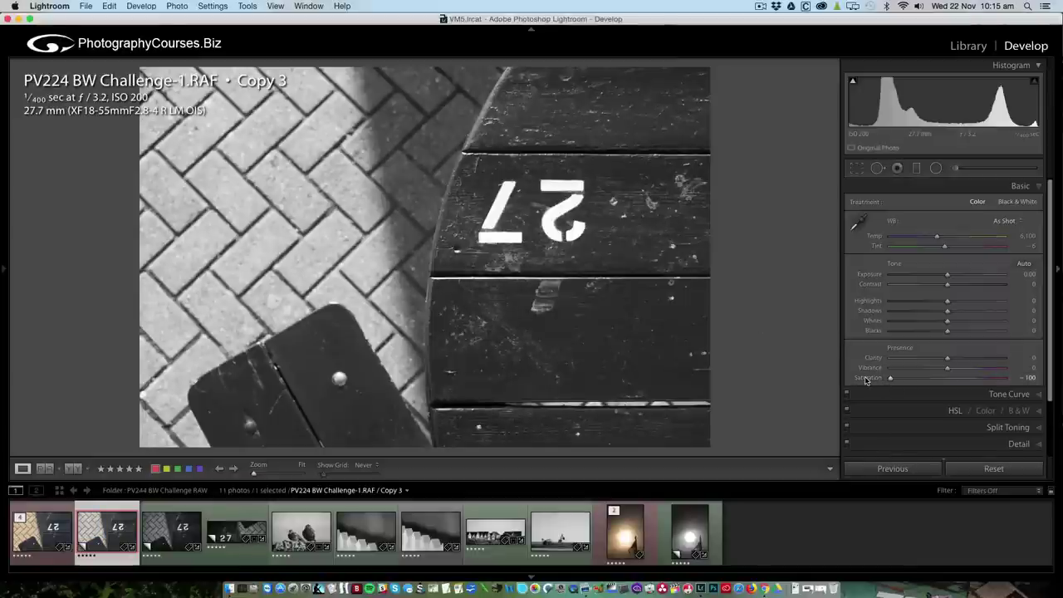
pyautogui.doubleClick(865, 379)
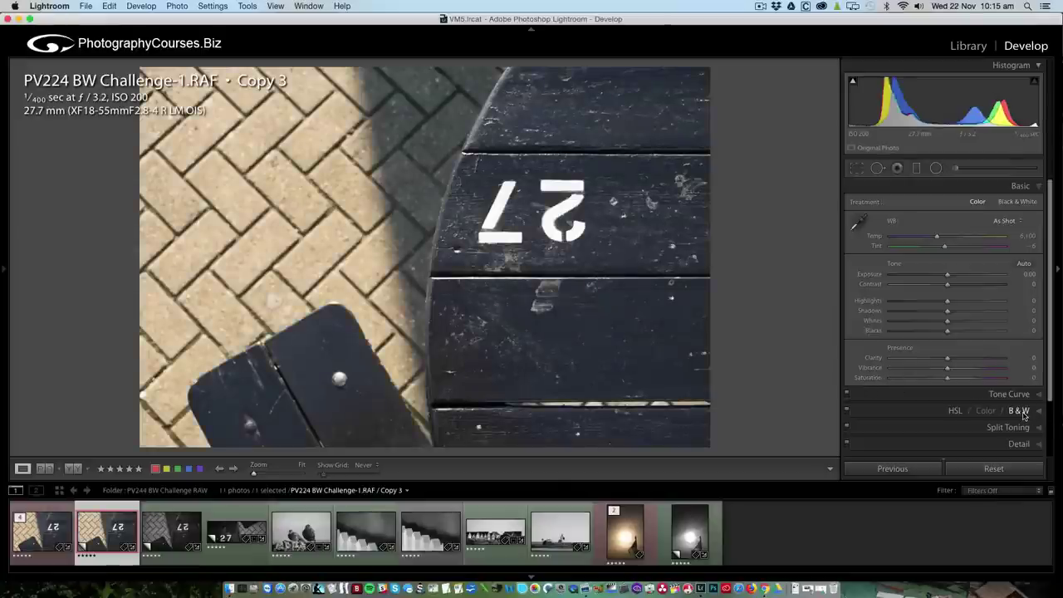
pyautogui.click(1024, 202)
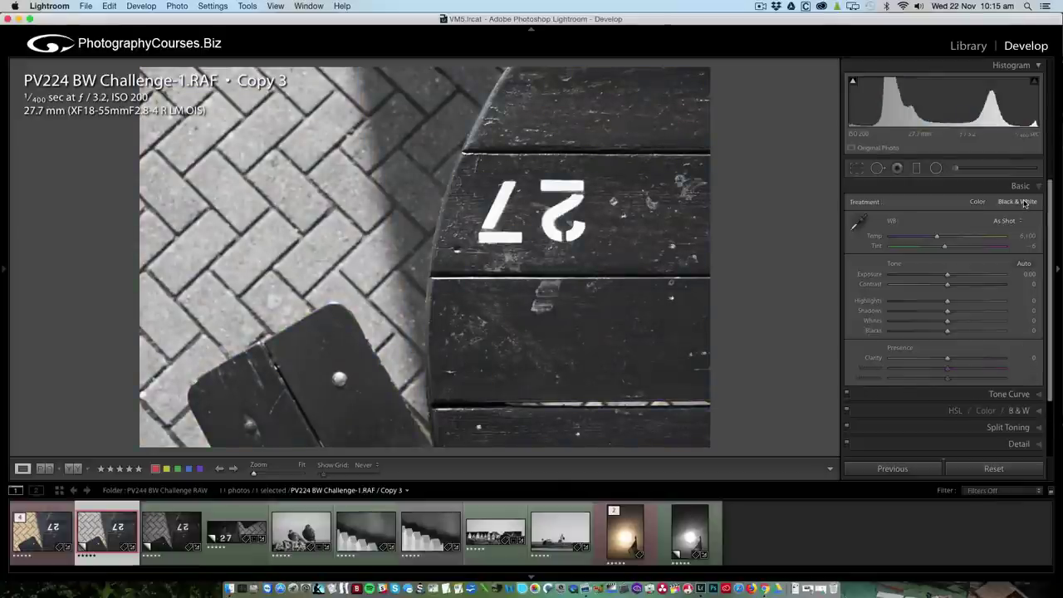
pyautogui.click(1021, 411)
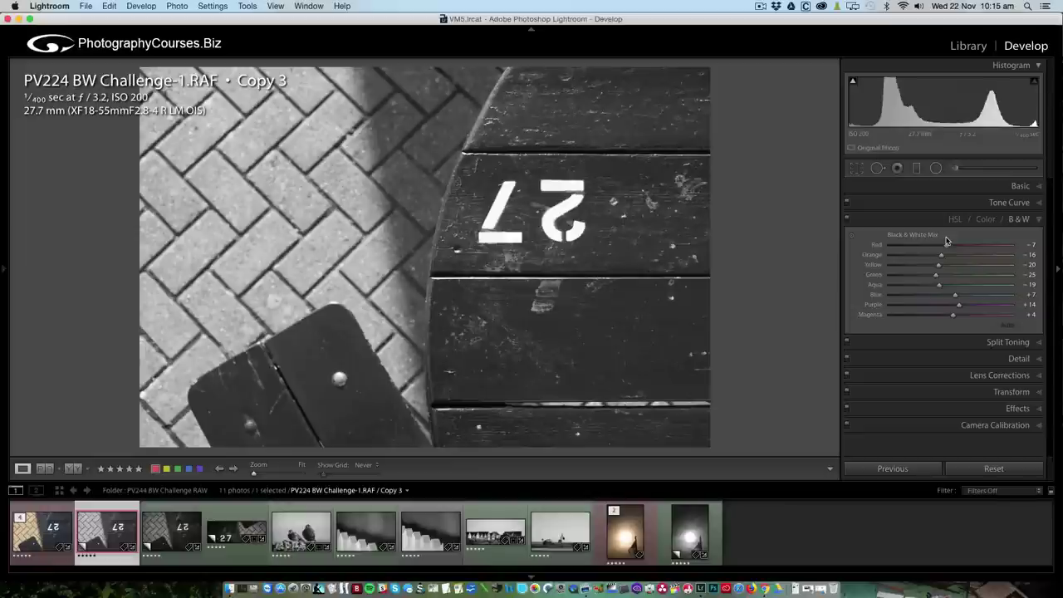
pyautogui.click(1038, 223)
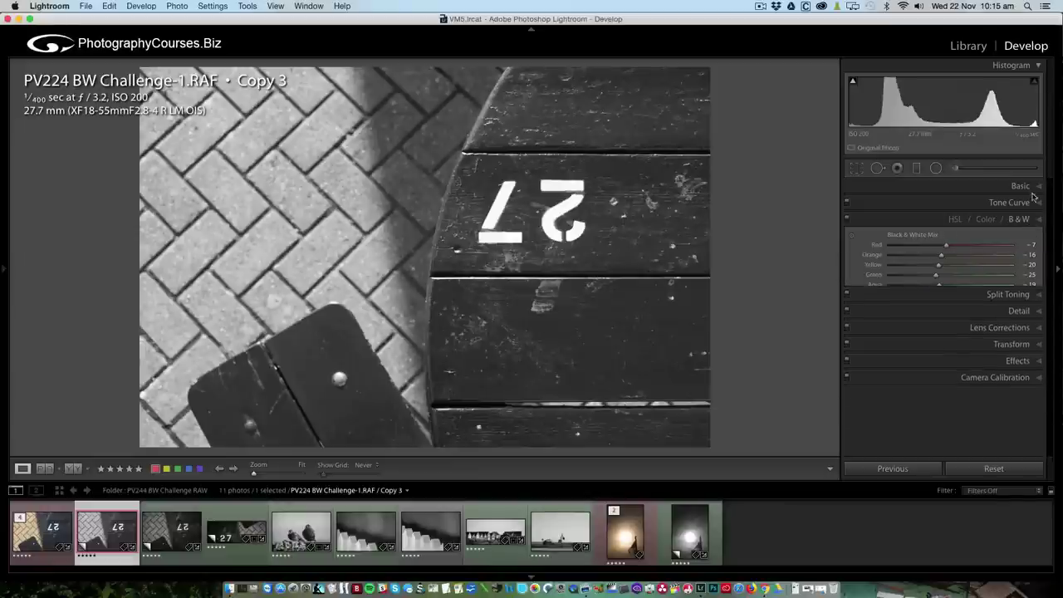
pyautogui.click(1015, 188)
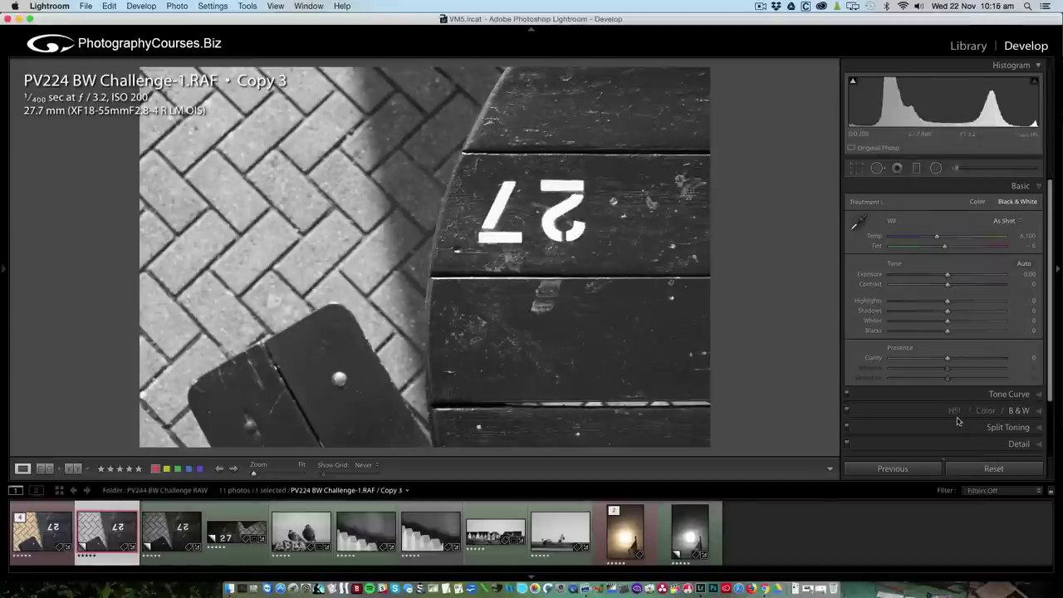
pyautogui.click(1019, 412)
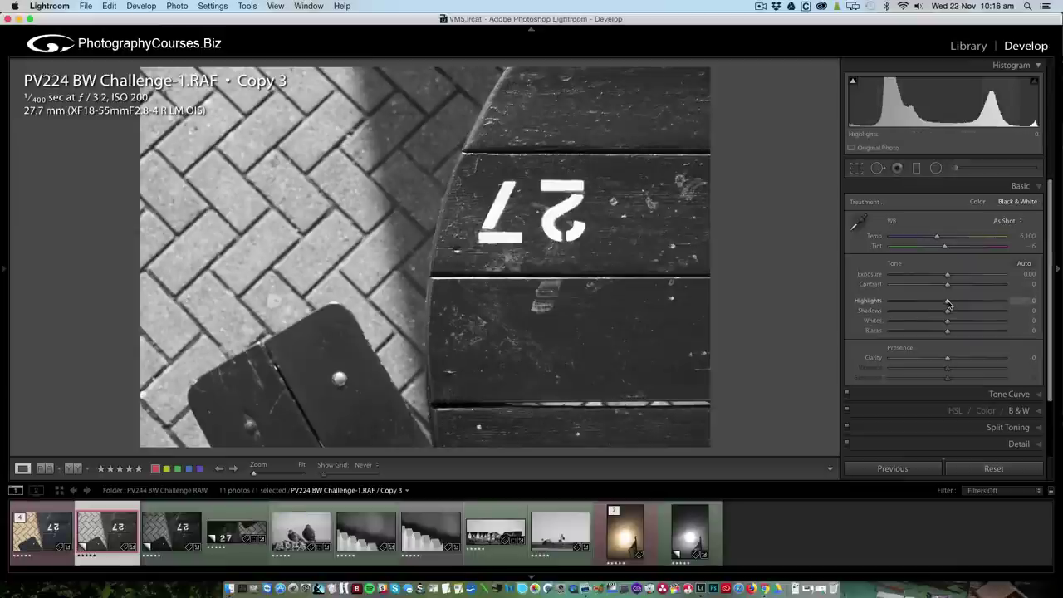
# Adjust the black and white copy's tone to Highlights -16, Whites +11 and Blacks -31, with Clarity +17
pyautogui.moveTo(949, 304); pyautogui.dragTo(938, 304)
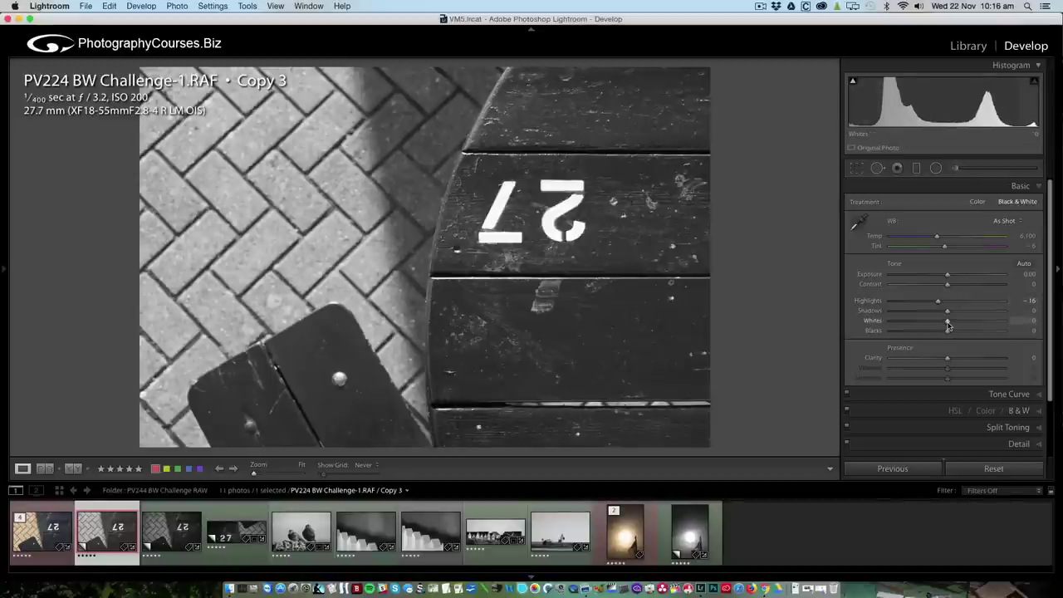
pyautogui.moveTo(948, 326)
pyautogui.mouseDown()
pyautogui.moveTo(920, 337)
pyautogui.moveTo(930, 333)
pyautogui.mouseUp()
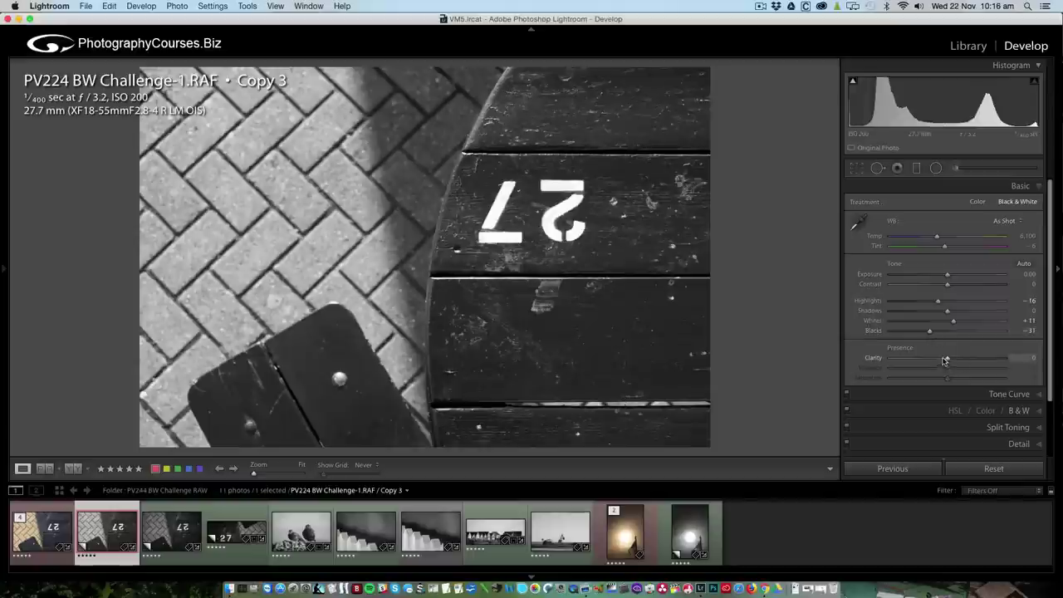
pyautogui.moveTo(951, 363)
pyautogui.mouseDown()
pyautogui.moveTo(988, 368)
pyautogui.moveTo(947, 368)
pyautogui.moveTo(960, 366)
pyautogui.mouseUp()
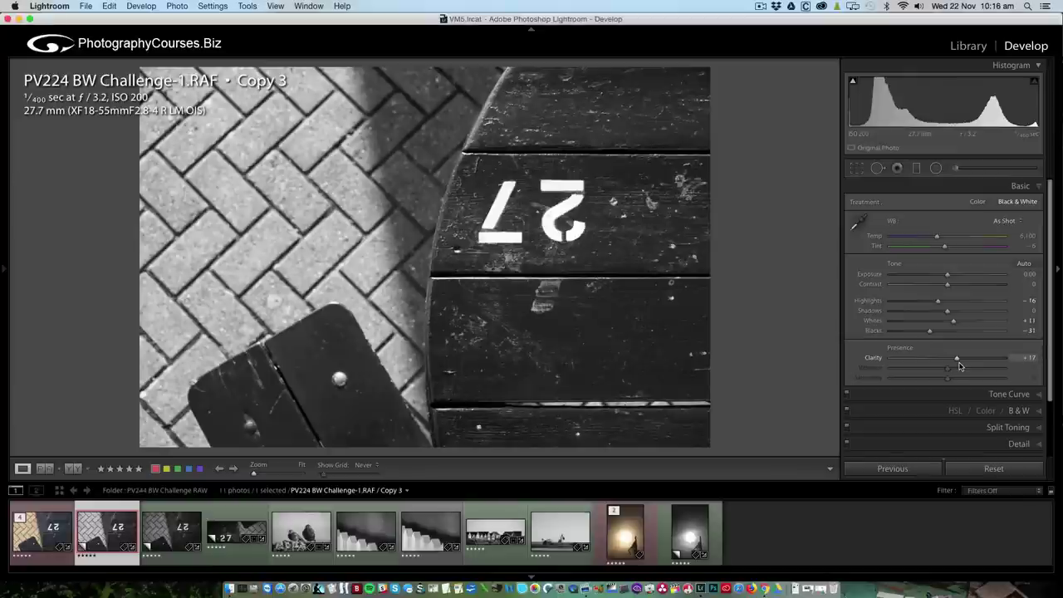
pyautogui.moveTo(960, 366); pyautogui.dragTo(959, 365)
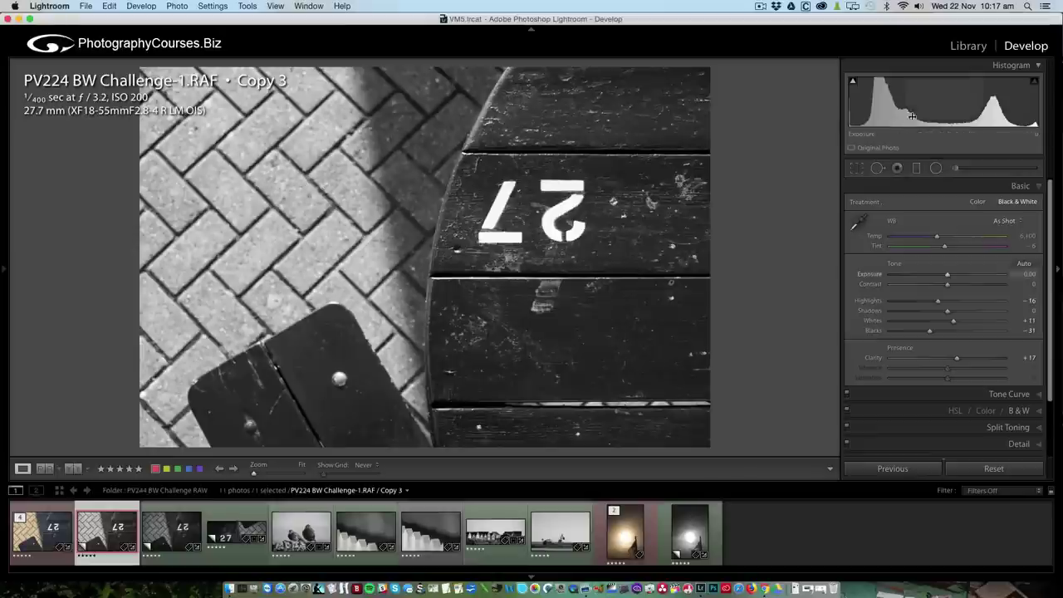
# Add a graduated filter over the paving, place it along the shadow edge beside the table, and adjust its exposure
pyautogui.click(916, 168)
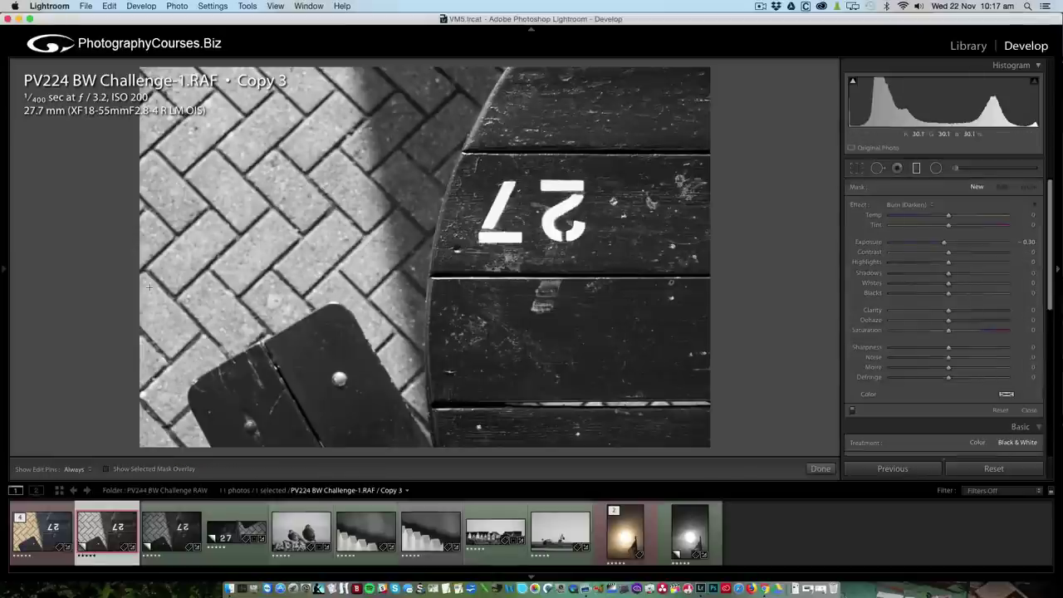
pyautogui.moveTo(134, 289); pyautogui.dragTo(372, 242)
pyautogui.moveTo(390, 361); pyautogui.dragTo(394, 360)
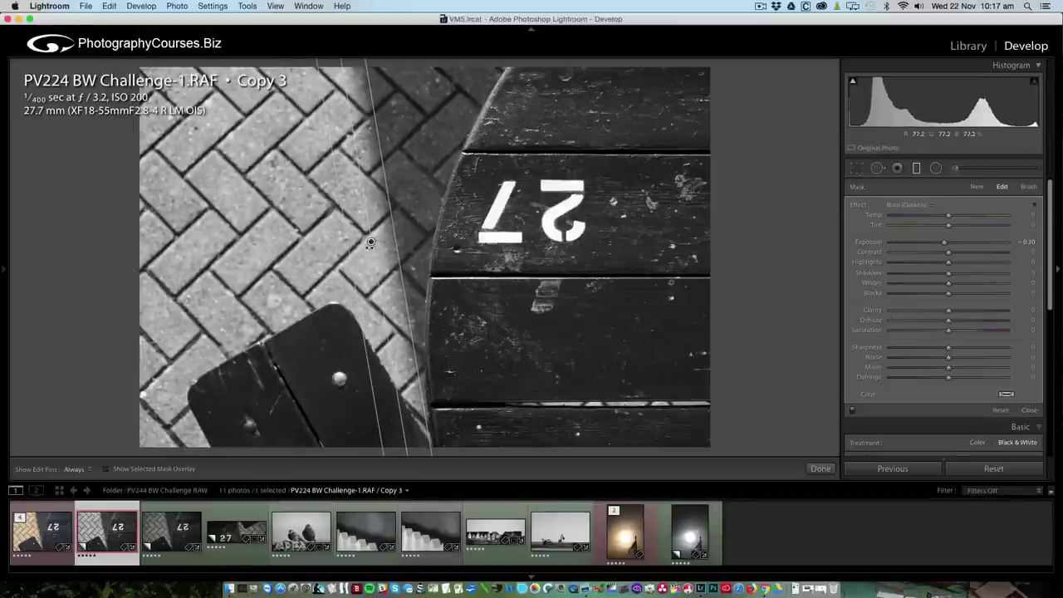
pyautogui.moveTo(368, 241); pyautogui.dragTo(408, 233)
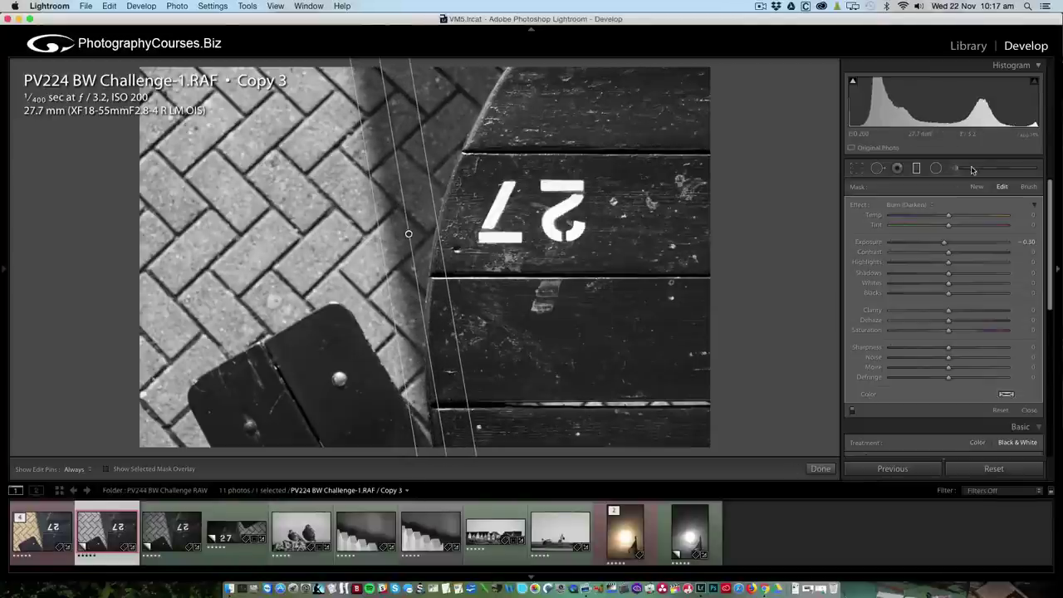
pyautogui.doubleClick(876, 242)
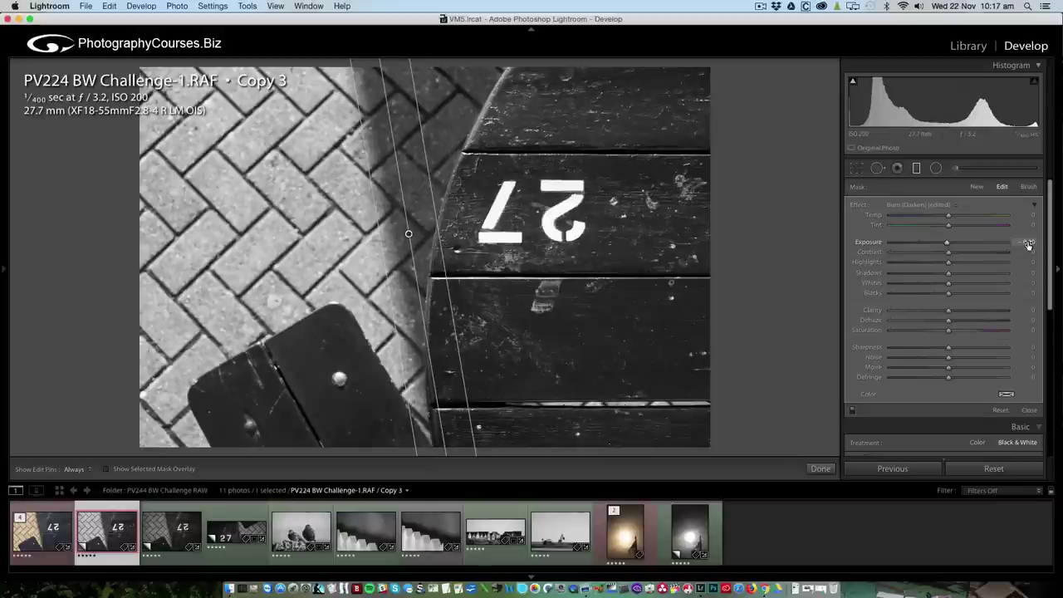
pyautogui.moveTo(1028, 244); pyautogui.dragTo(1017, 245)
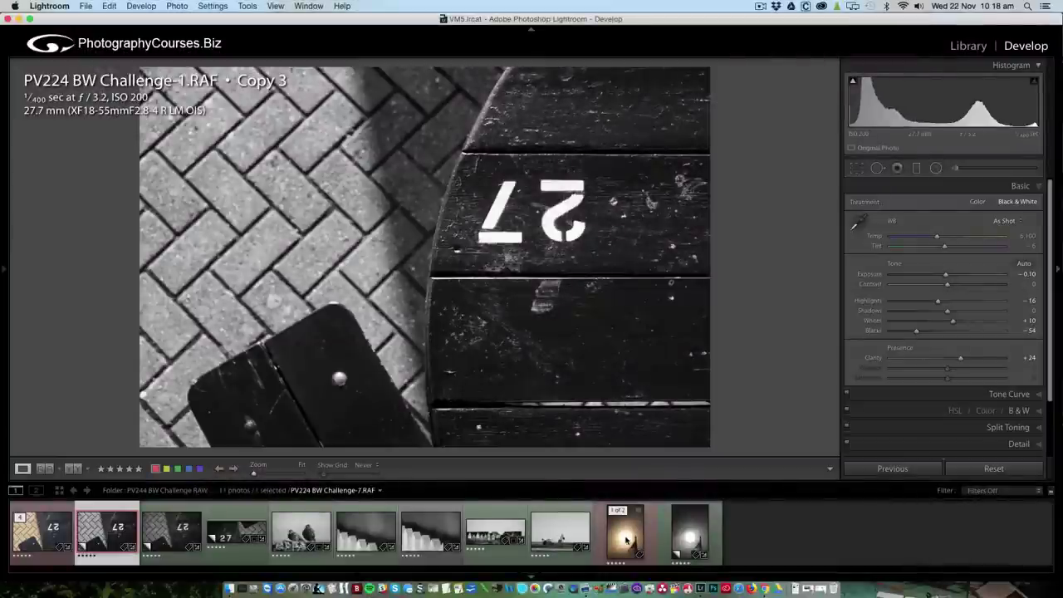
# Set Exposure to +0.90 and Blacks to -22 on PV224 BW Challenge-7.RAF and convert the photo to black and white
pyautogui.click(627, 541)
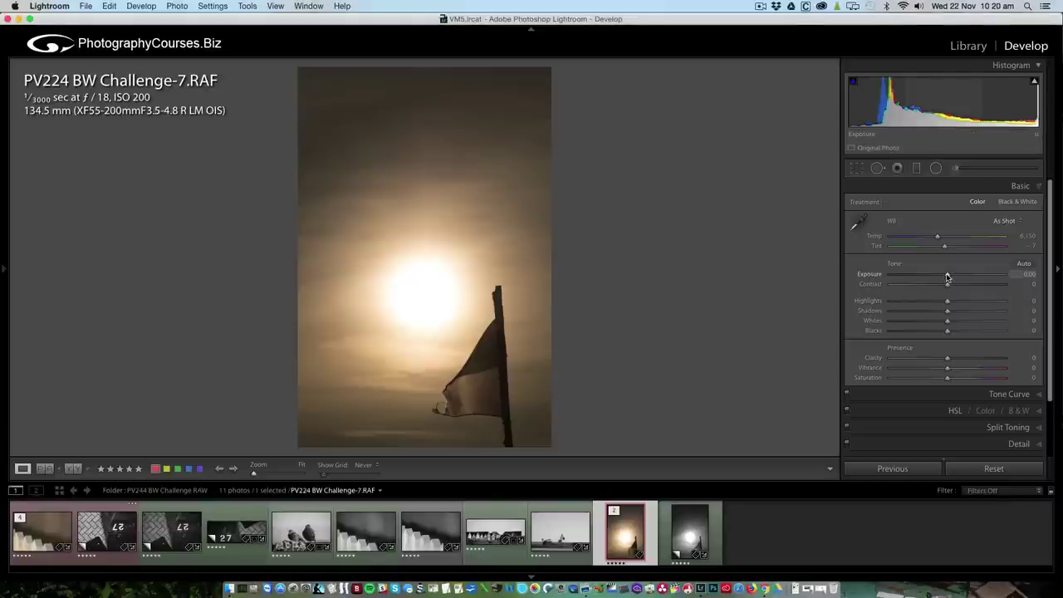
pyautogui.moveTo(947, 276); pyautogui.dragTo(956, 278)
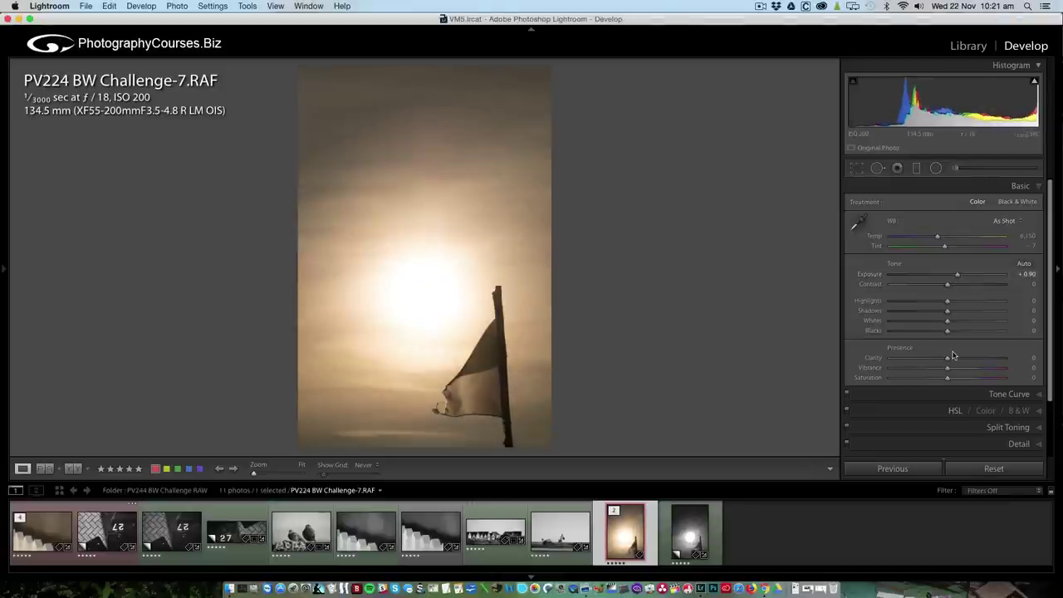
pyautogui.moveTo(947, 331); pyautogui.dragTo(933, 331)
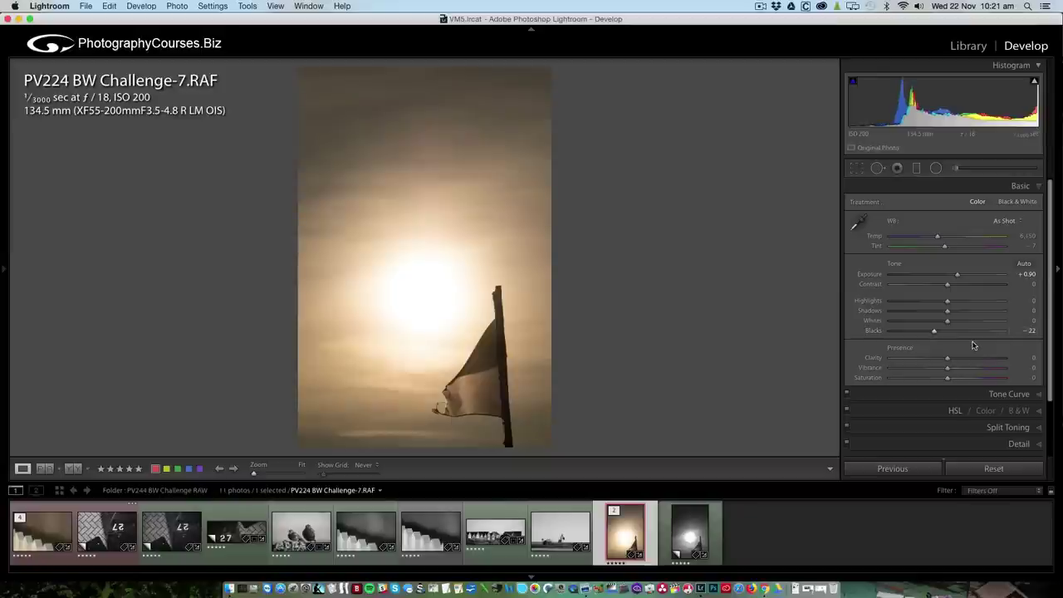
pyautogui.click(1019, 411)
pyautogui.click(1034, 187)
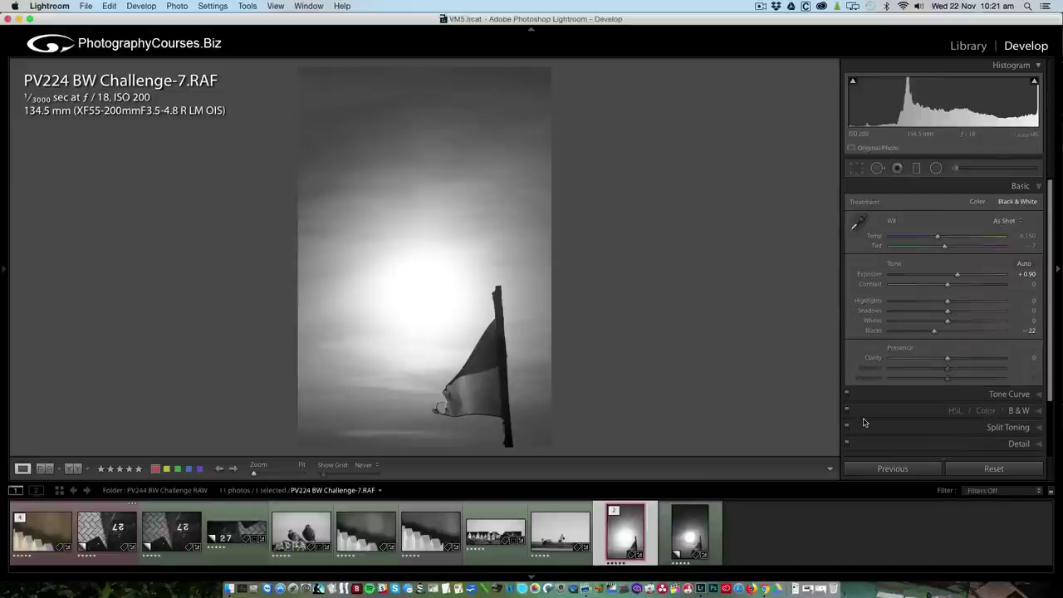
# Brush a Burn (Darken) mask along the flag's torn edge and erase the spill onto the sky inside the loop
pyautogui.click(955, 168)
pyautogui.press('z')
pyautogui.moveTo(573, 73)
pyautogui.mouseDown()
pyautogui.moveTo(499, 237)
pyautogui.moveTo(476, 383)
pyautogui.moveTo(405, 328)
pyautogui.moveTo(386, 369)
pyautogui.mouseUp()
pyautogui.press('alt')
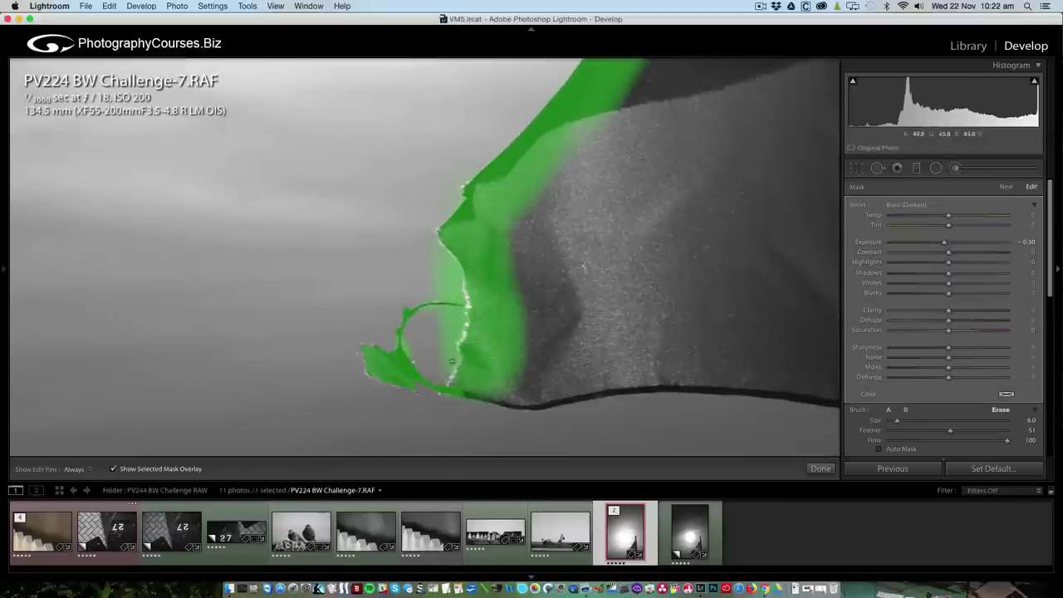
pyautogui.moveTo(446, 346); pyautogui.dragTo(455, 306)
pyautogui.press(']')
# Paint the rest of the flag into the Burn (Darken) mask and close the Adjustment Brush
pyautogui.press('a')
pyautogui.moveTo(514, 407); pyautogui.dragTo(324, 208)
pyautogui.moveTo(324, 203)
pyautogui.mouseDown()
pyautogui.moveTo(672, 199)
pyautogui.moveTo(556, 342)
pyautogui.mouseUp()
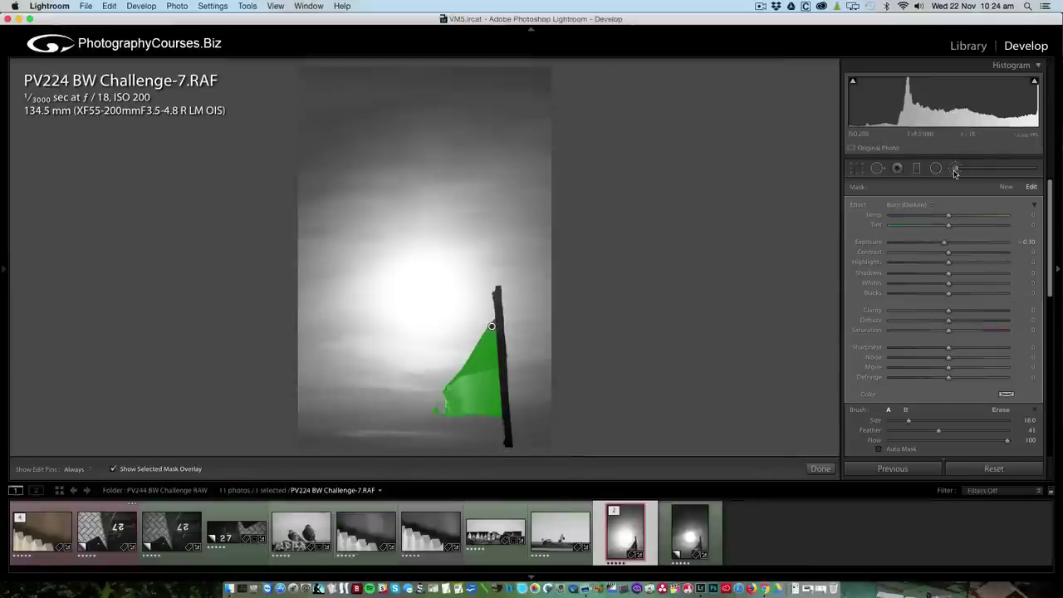
pyautogui.click(955, 169)
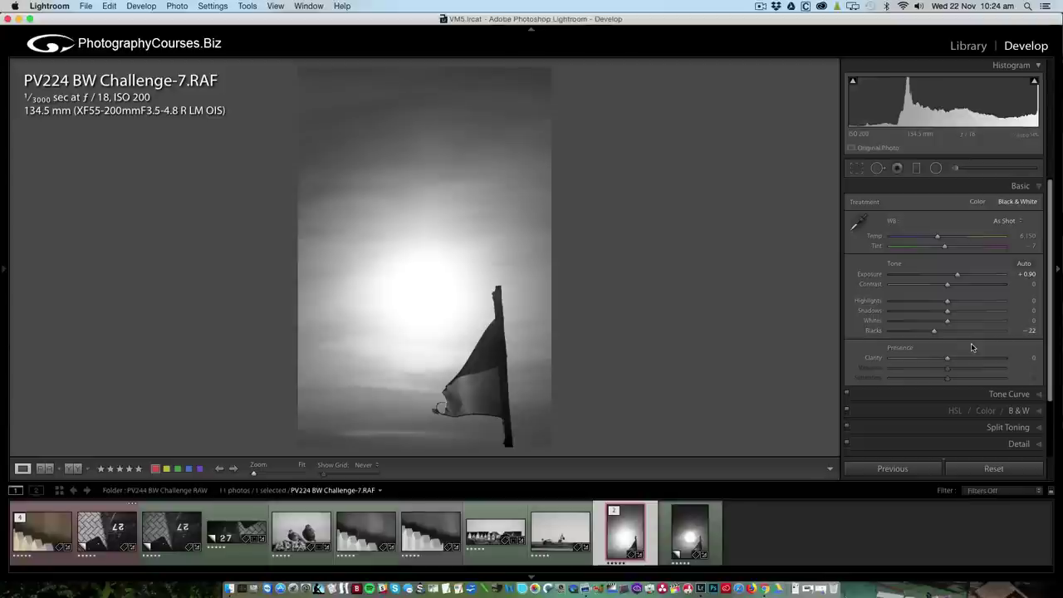
# Reset the flag photo's Exposure to 0 and set Highlights to -60
pyautogui.moveTo(957, 275); pyautogui.dragTo(955, 276)
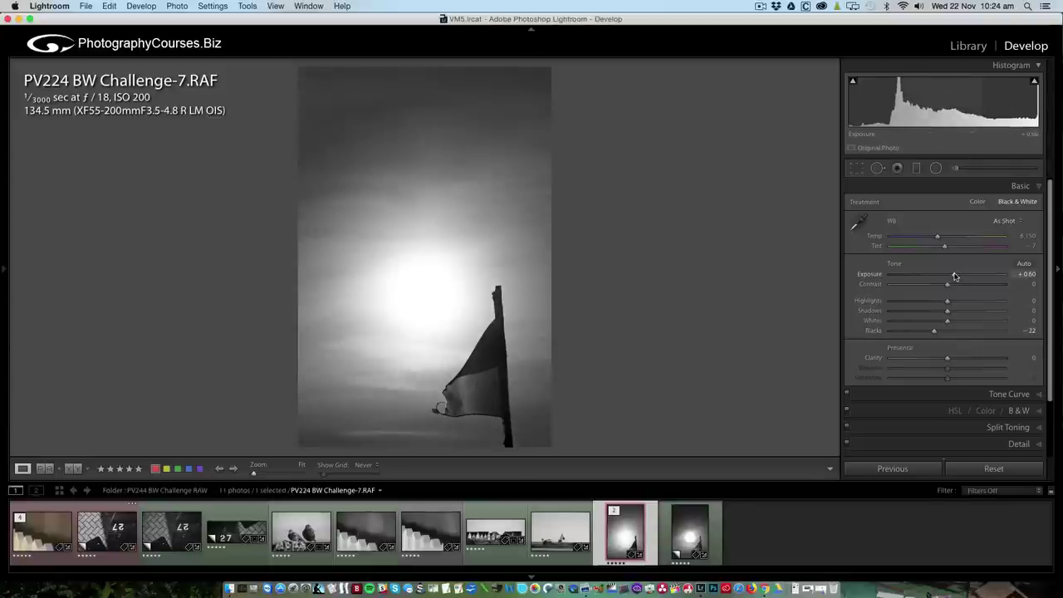
pyautogui.doubleClick(872, 278)
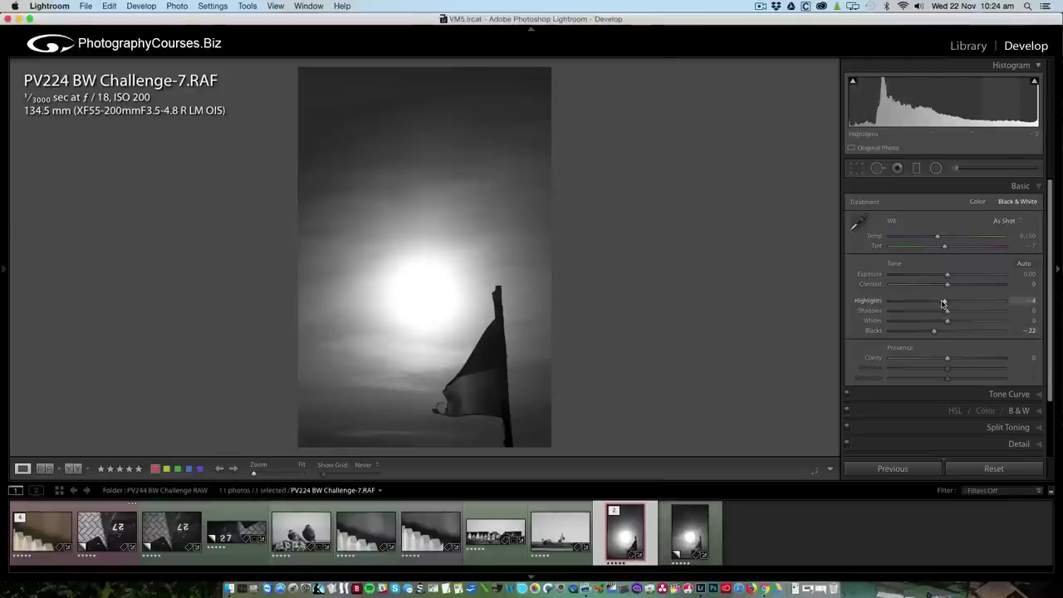
pyautogui.moveTo(940, 303); pyautogui.dragTo(843, 306)
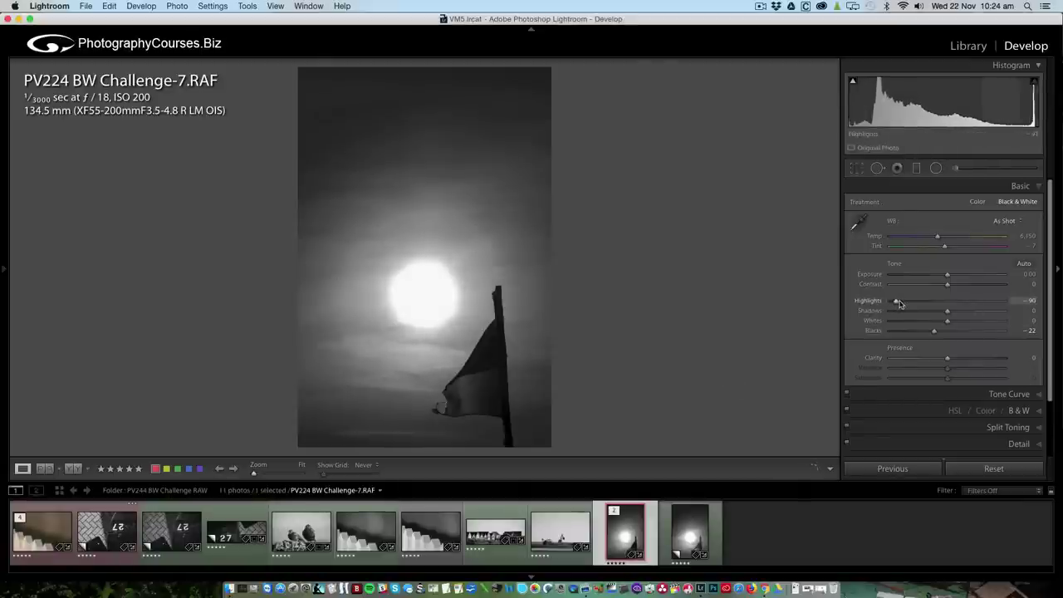
pyautogui.moveTo(904, 301); pyautogui.dragTo(915, 302)
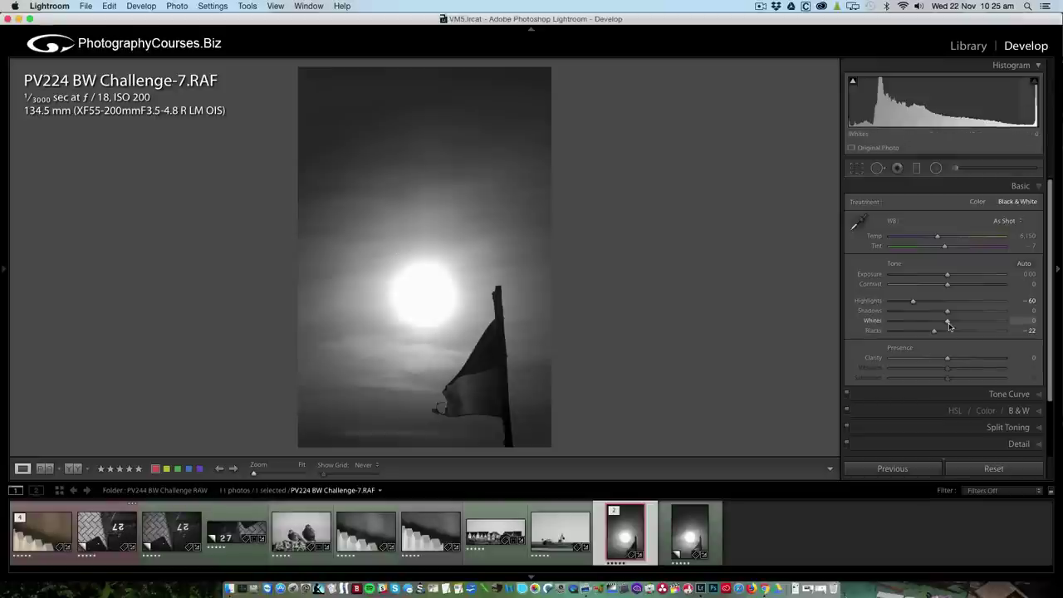
# Keep Shadows at 0 and set Whites to +28 and Blacks to -20 on the flag photo
pyautogui.moveTo(946, 314); pyautogui.dragTo(961, 311)
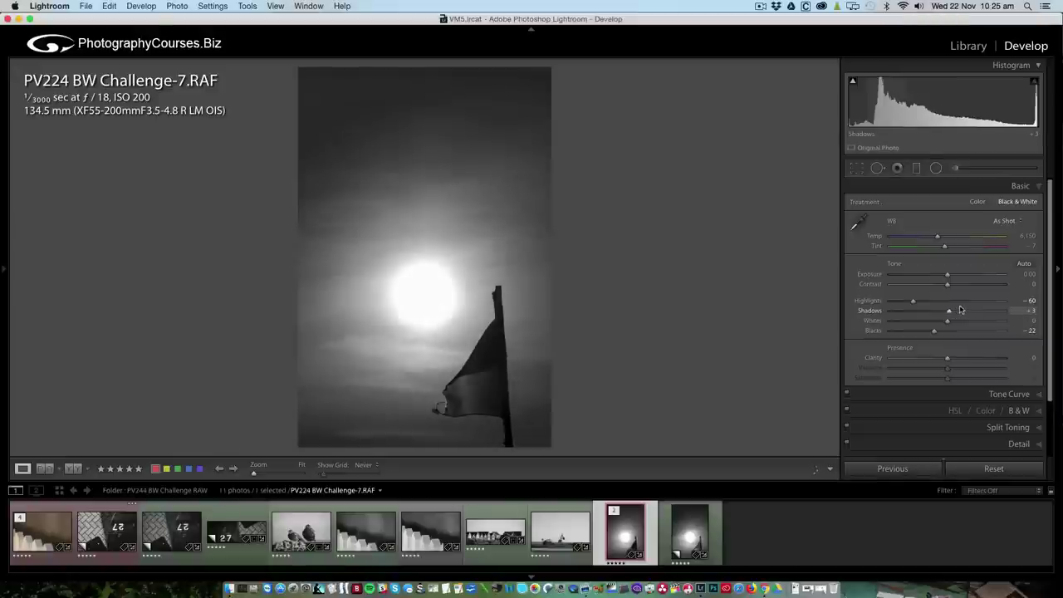
pyautogui.doubleClick(869, 310)
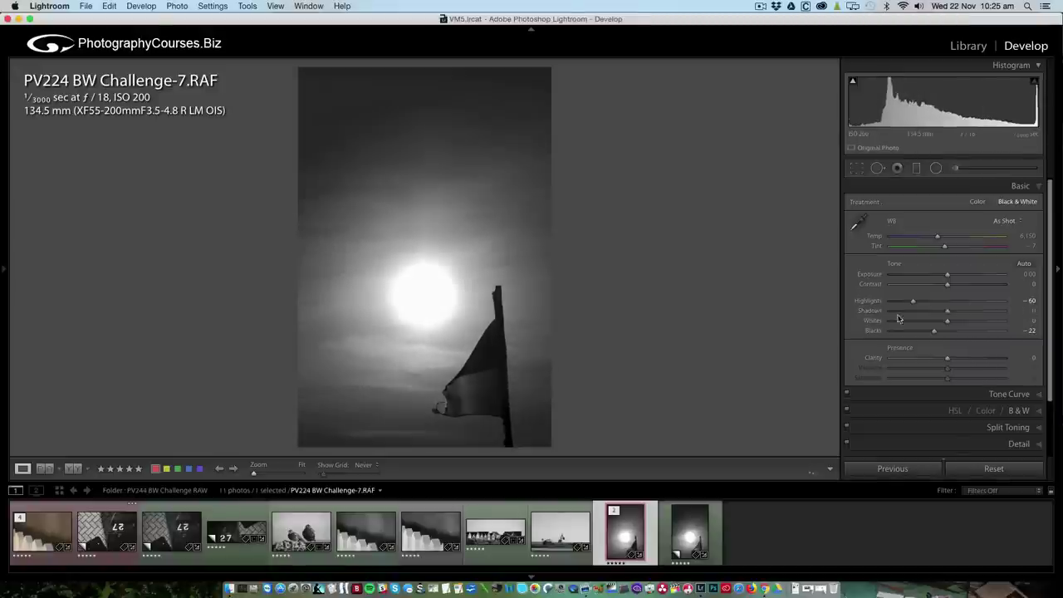
pyautogui.moveTo(950, 325); pyautogui.dragTo(964, 324)
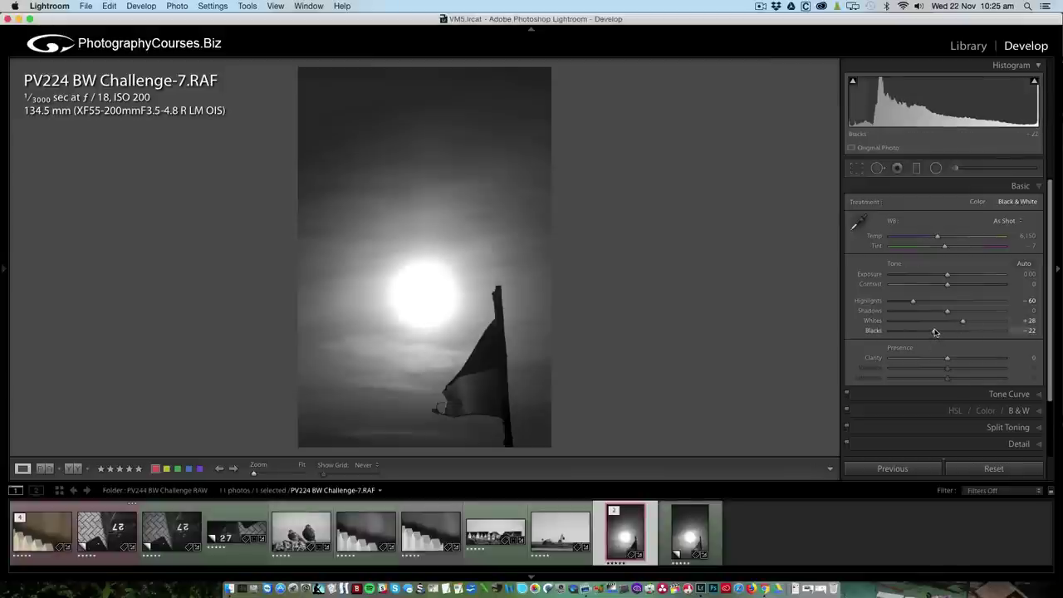
pyautogui.moveTo(935, 332)
pyautogui.mouseDown()
pyautogui.moveTo(919, 335)
pyautogui.moveTo(937, 333)
pyautogui.mouseUp()
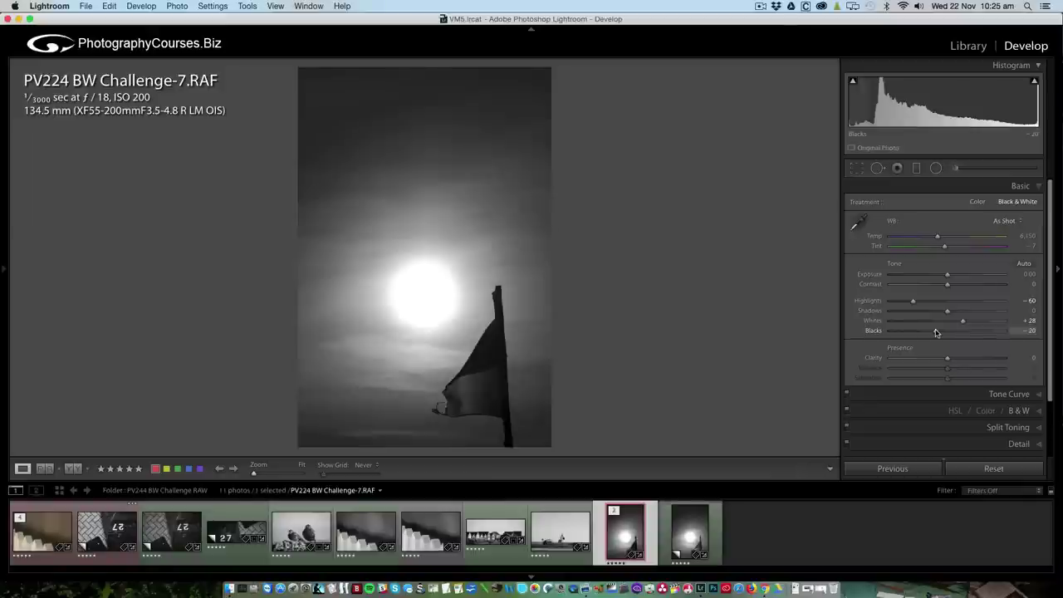
# Try a Clarity increase on the flag photo and reset Clarity to 0
pyautogui.moveTo(948, 359)
pyautogui.mouseDown()
pyautogui.moveTo(973, 358)
pyautogui.moveTo(958, 359)
pyautogui.mouseUp()
pyautogui.doubleClick(873, 361)
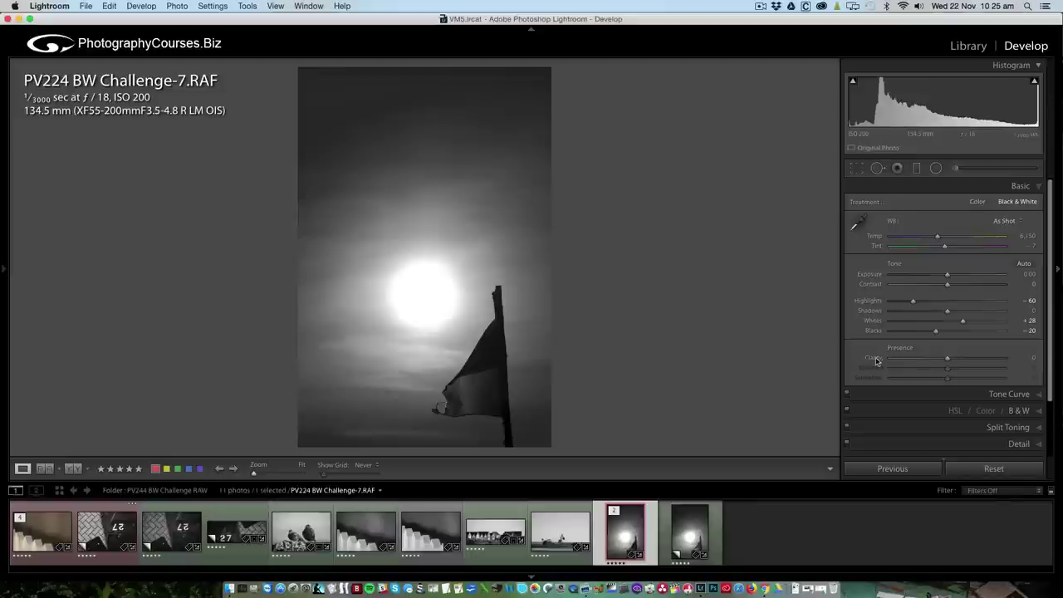
# Reopen the flag's Burn (Darken) Adjustment Brush mask for editing and hide its mask overlay
pyautogui.click(955, 167)
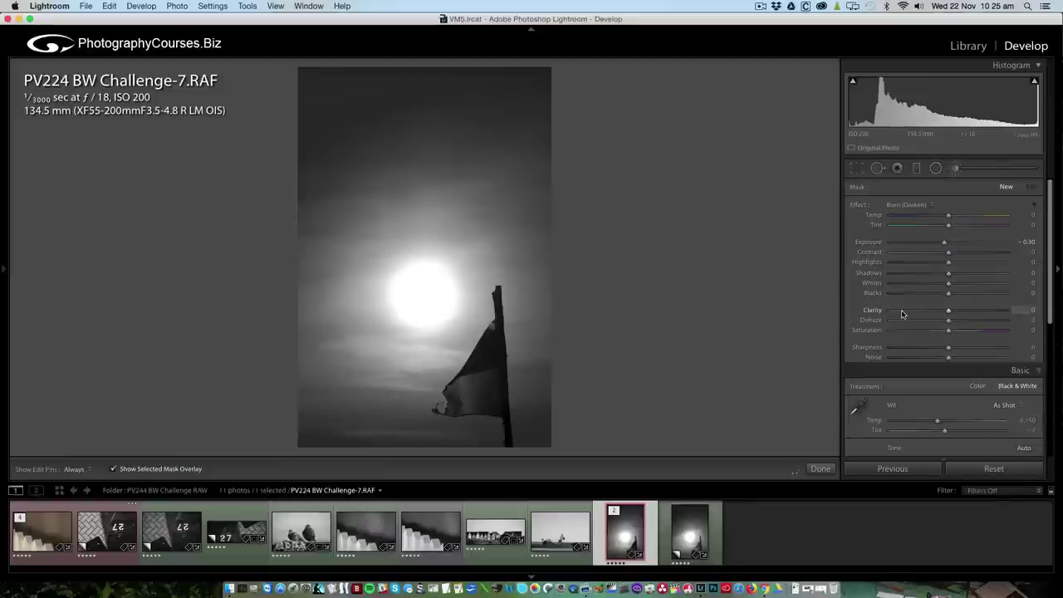
pyautogui.moveTo(491, 326); pyautogui.dragTo(465, 407)
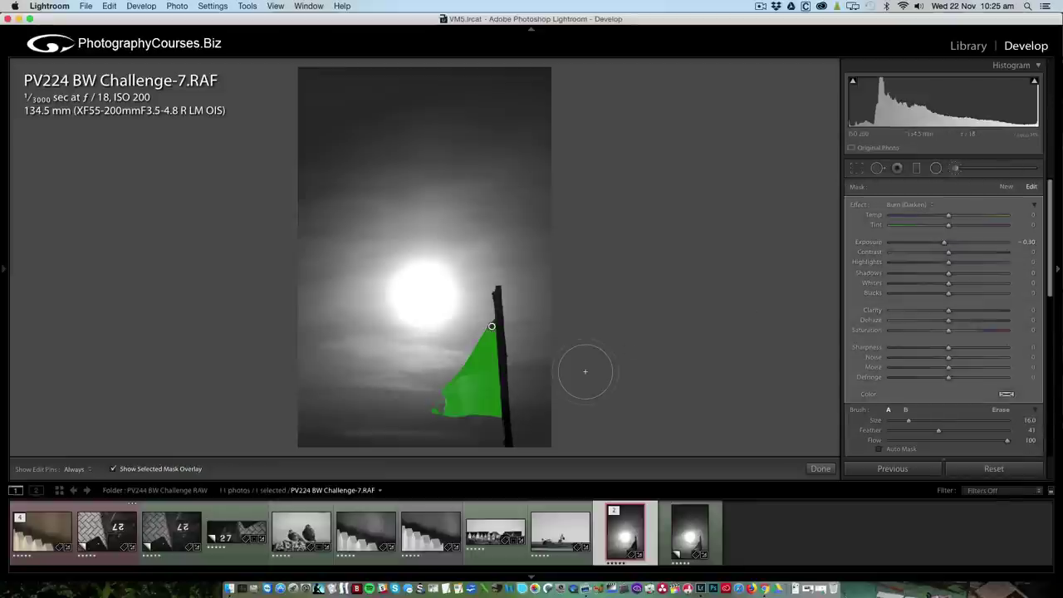
pyautogui.click(114, 468)
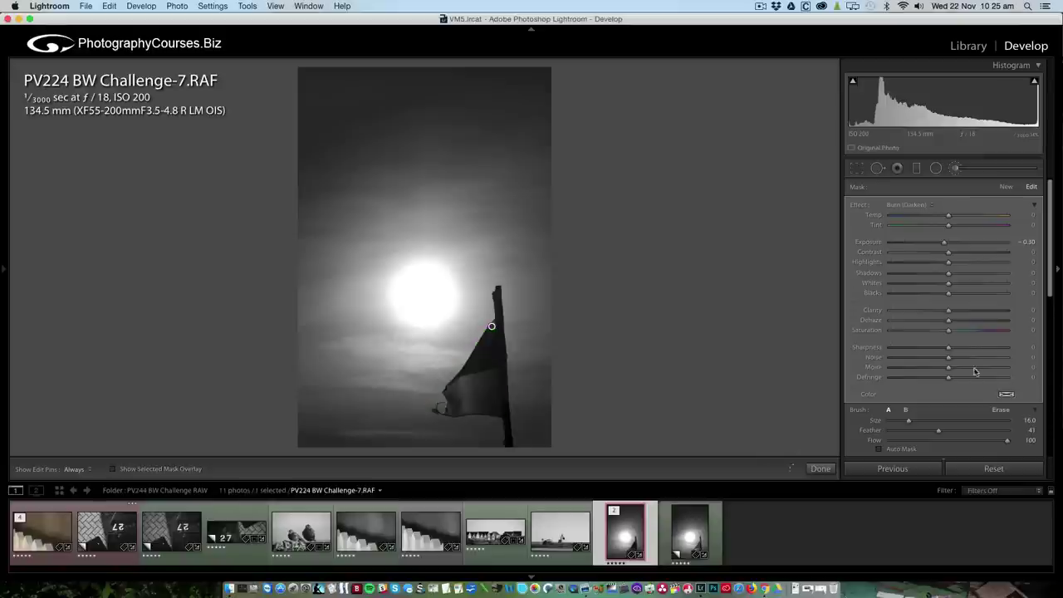
# Set the flag mask's Exposure to 0.56, Highlights to 18 and Whites to 40
pyautogui.doubleClick(872, 244)
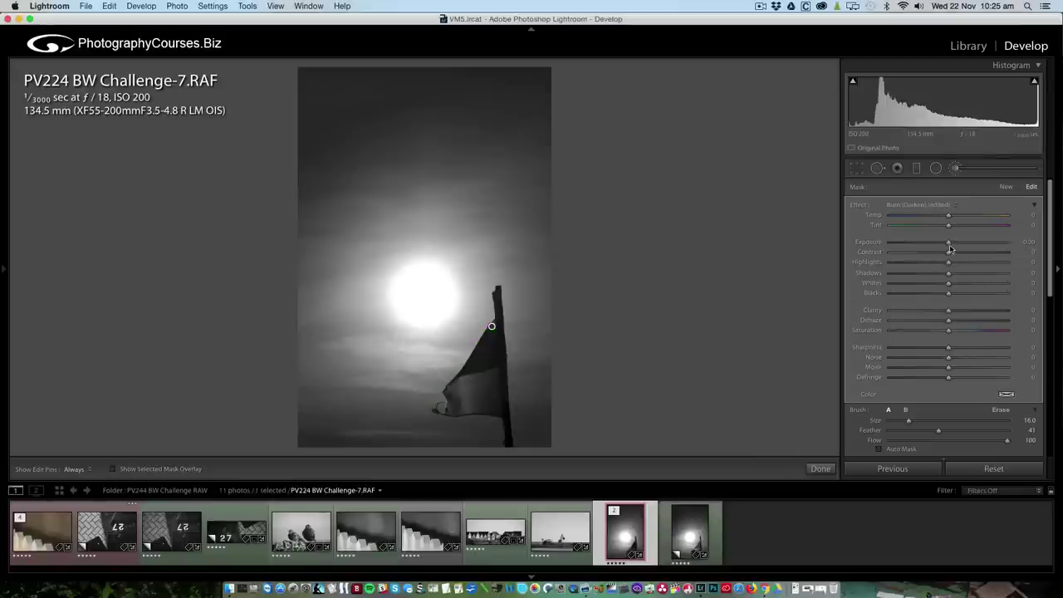
pyautogui.moveTo(951, 244); pyautogui.dragTo(960, 244)
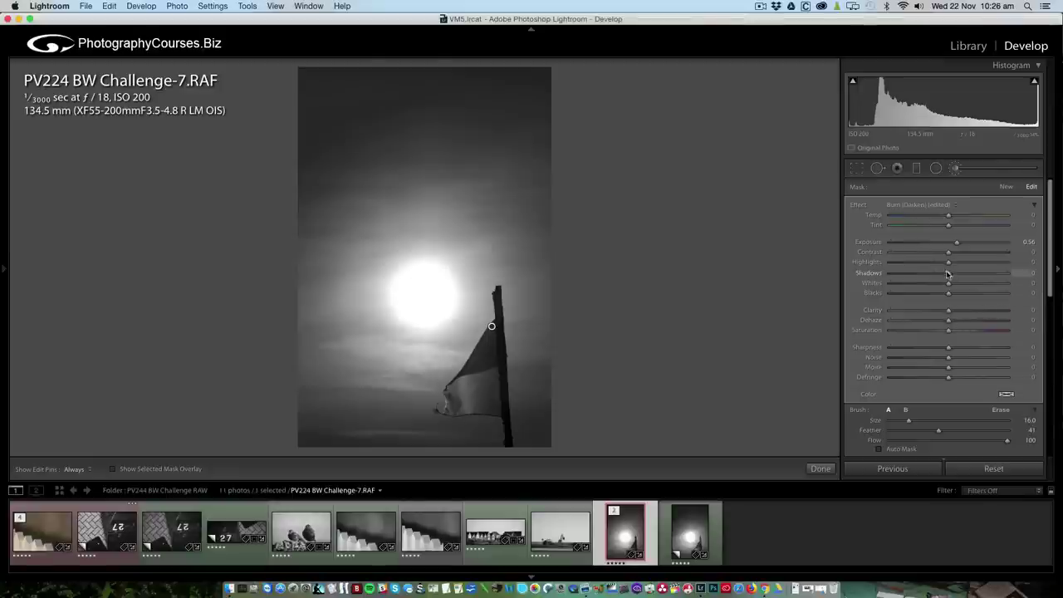
pyautogui.moveTo(949, 286)
pyautogui.mouseDown()
pyautogui.moveTo(968, 285)
pyautogui.moveTo(951, 286)
pyautogui.mouseUp()
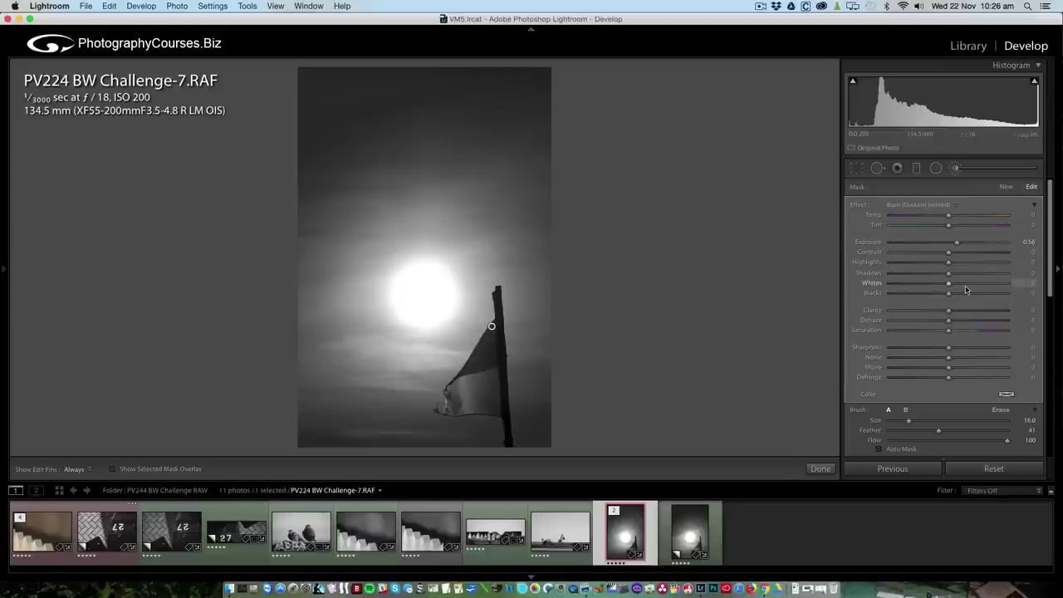
pyautogui.moveTo(950, 265)
pyautogui.mouseDown()
pyautogui.moveTo(987, 265)
pyautogui.moveTo(951, 284)
pyautogui.moveTo(971, 283)
pyautogui.mouseUp()
# Toggle the brush adjustments off and on to compare the flag with and without them
pyautogui.scroll(-4, 896, 433)
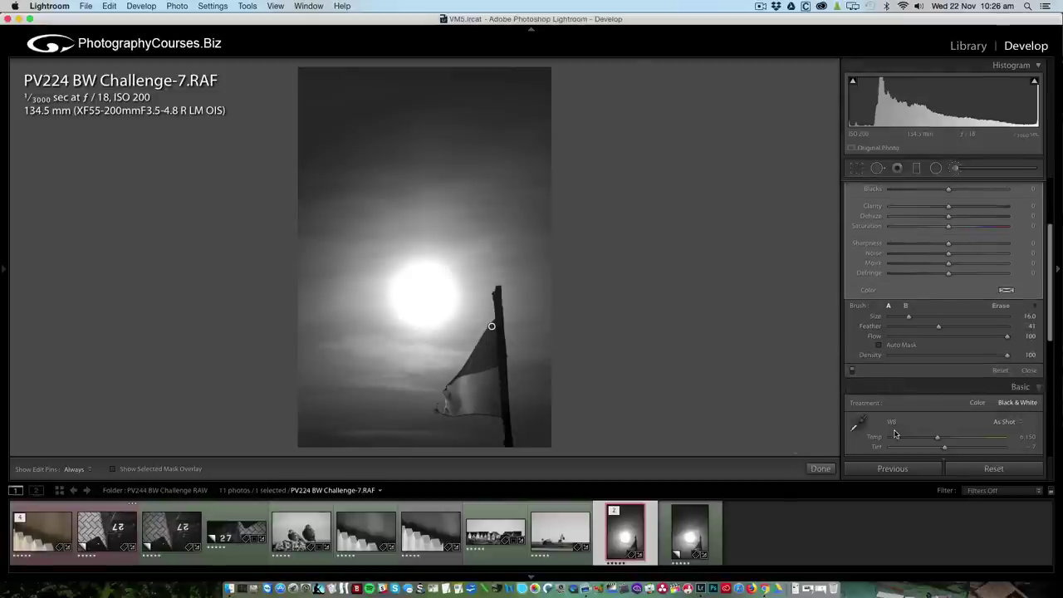
pyautogui.click(852, 372)
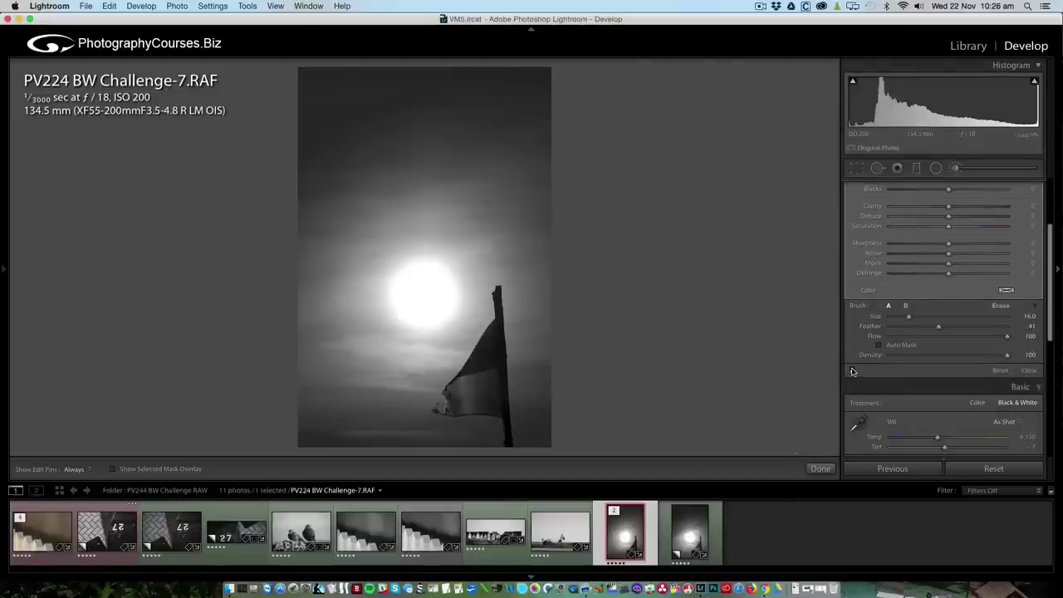
pyautogui.click(852, 371)
pyautogui.click(852, 372)
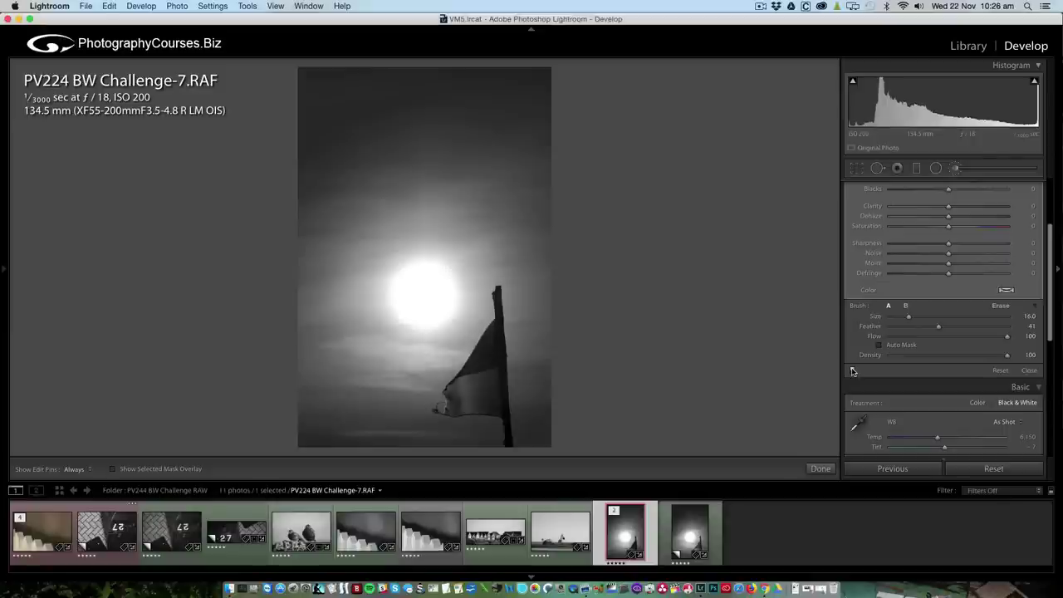
pyautogui.click(852, 371)
# Set the flag mask's Blacks to -11 and close the Adjustment Brush
pyautogui.scroll(5, 896, 353)
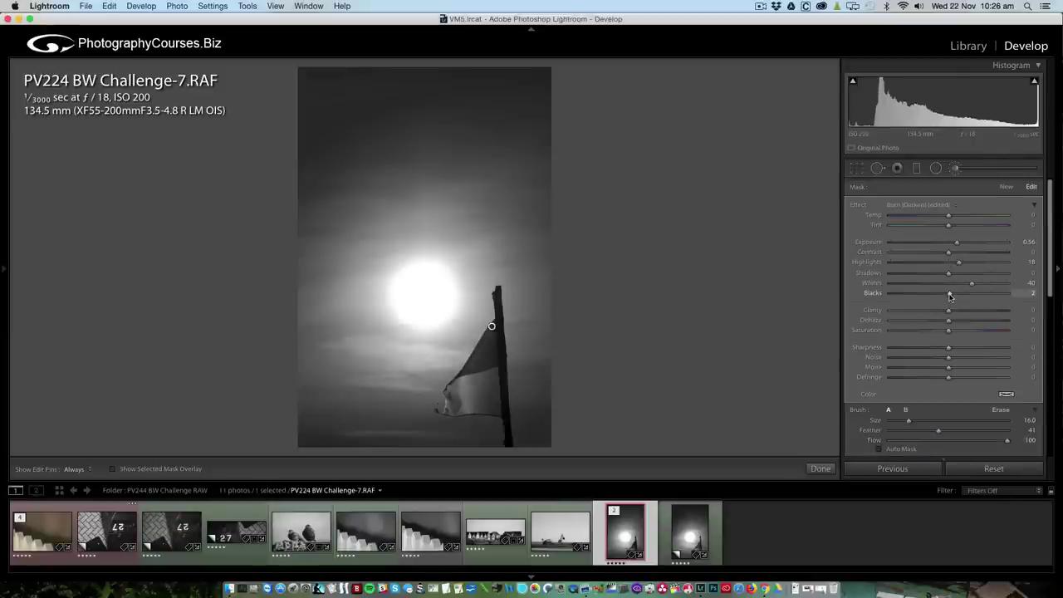
pyautogui.moveTo(945, 297); pyautogui.dragTo(942, 296)
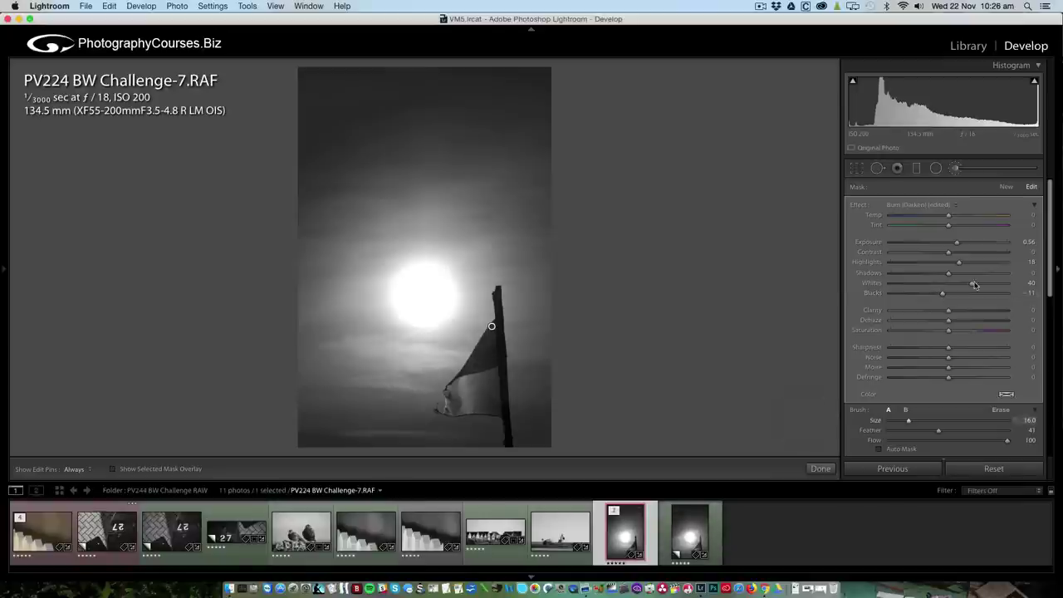
pyautogui.click(956, 168)
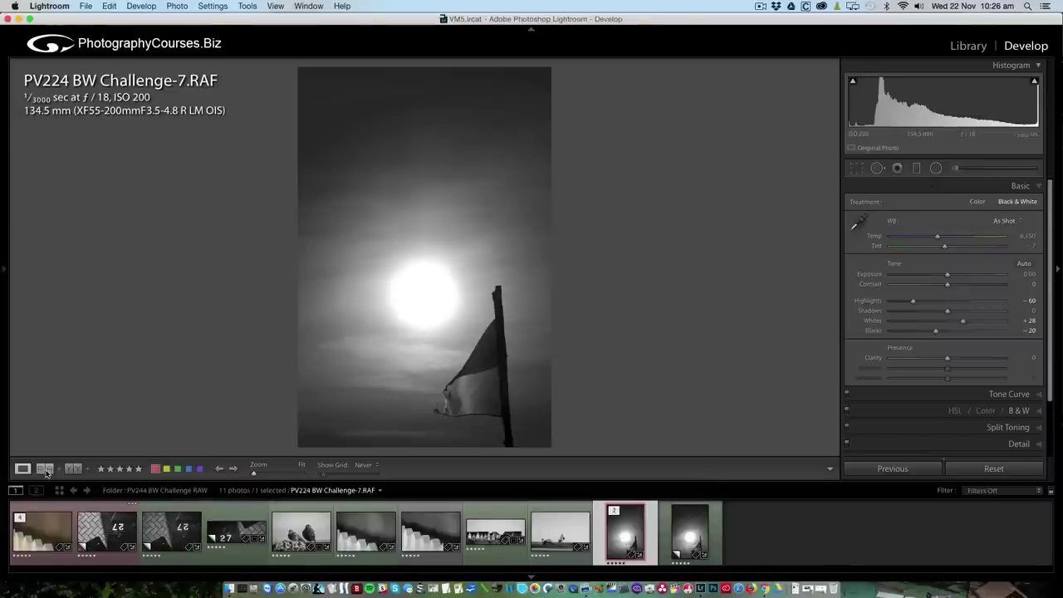
# Compare the flag photo's before and after versions side by side and return to the single-photo view
pyautogui.click(73, 468)
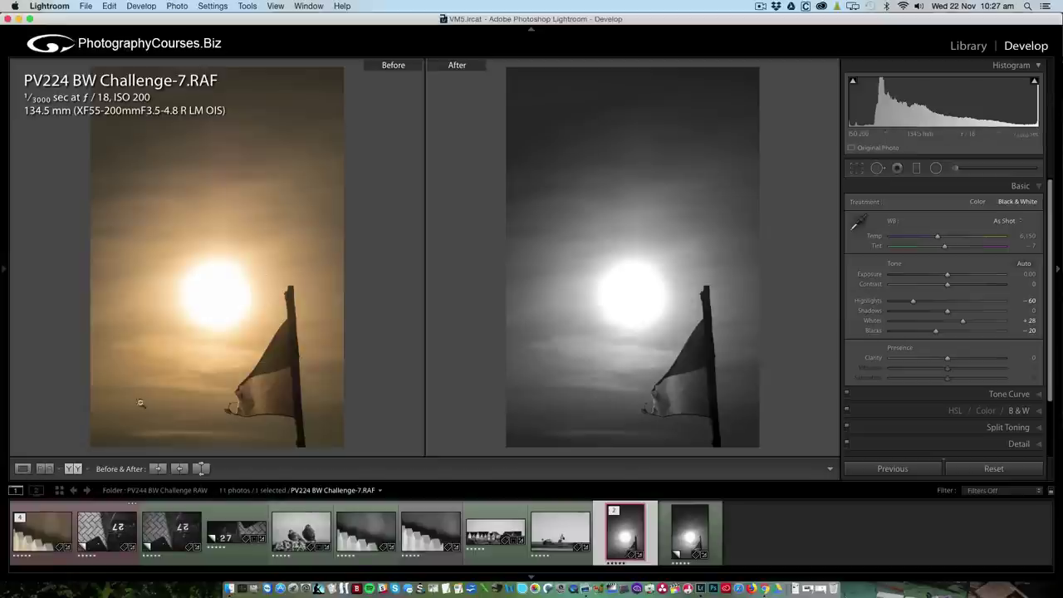
pyautogui.click(22, 468)
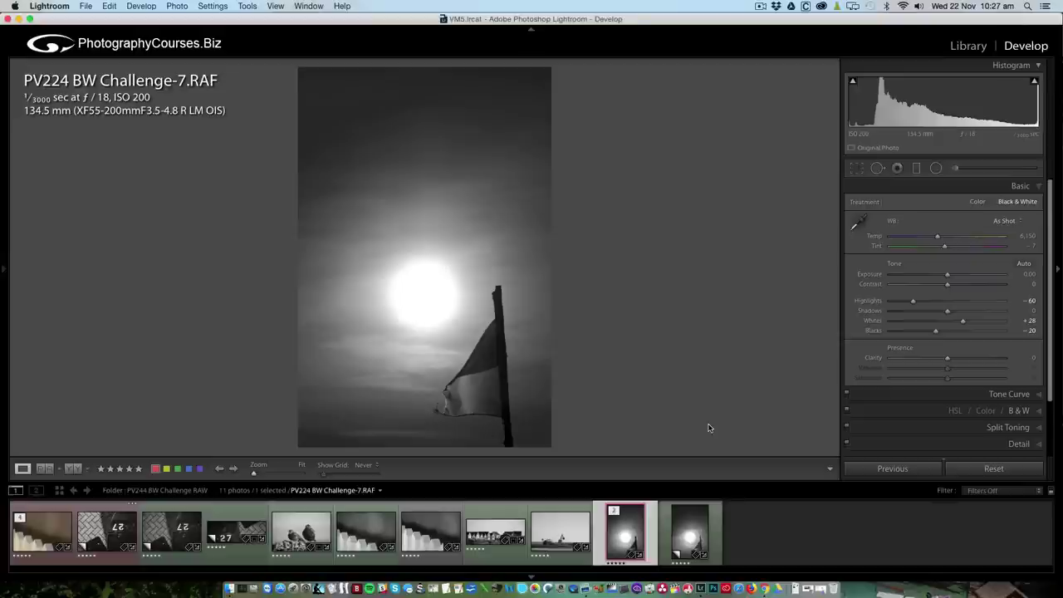
# Reopen the flag's brush mask, fine-tune its Exposure to 0.52 and close the Adjustment Brush
pyautogui.click(955, 167)
pyautogui.click(492, 326)
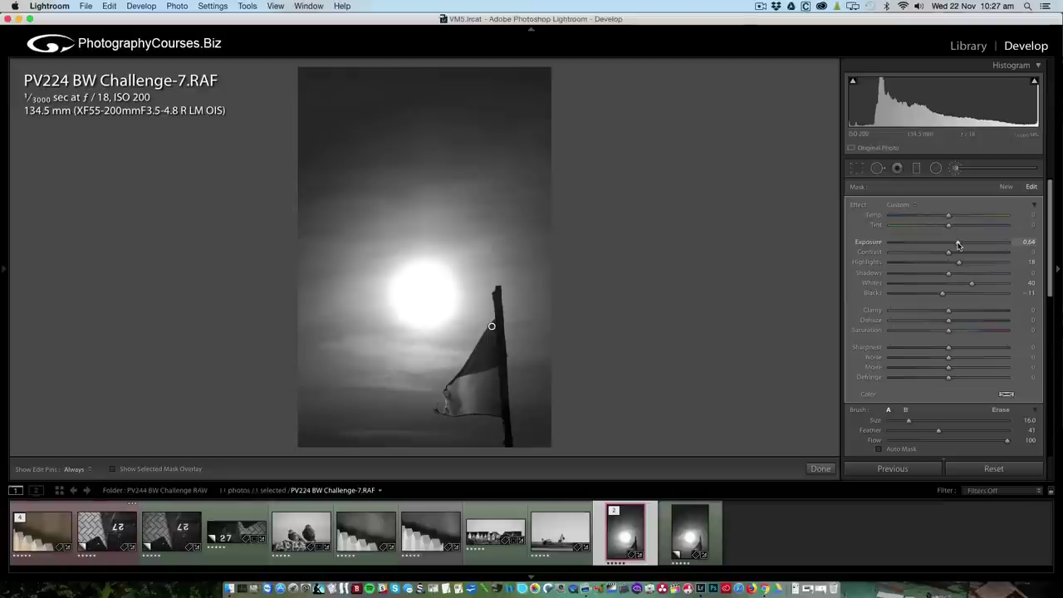
pyautogui.moveTo(960, 245); pyautogui.dragTo(963, 246)
pyautogui.moveTo(958, 245)
pyautogui.mouseDown()
pyautogui.moveTo(976, 245)
pyautogui.moveTo(957, 246)
pyautogui.mouseUp()
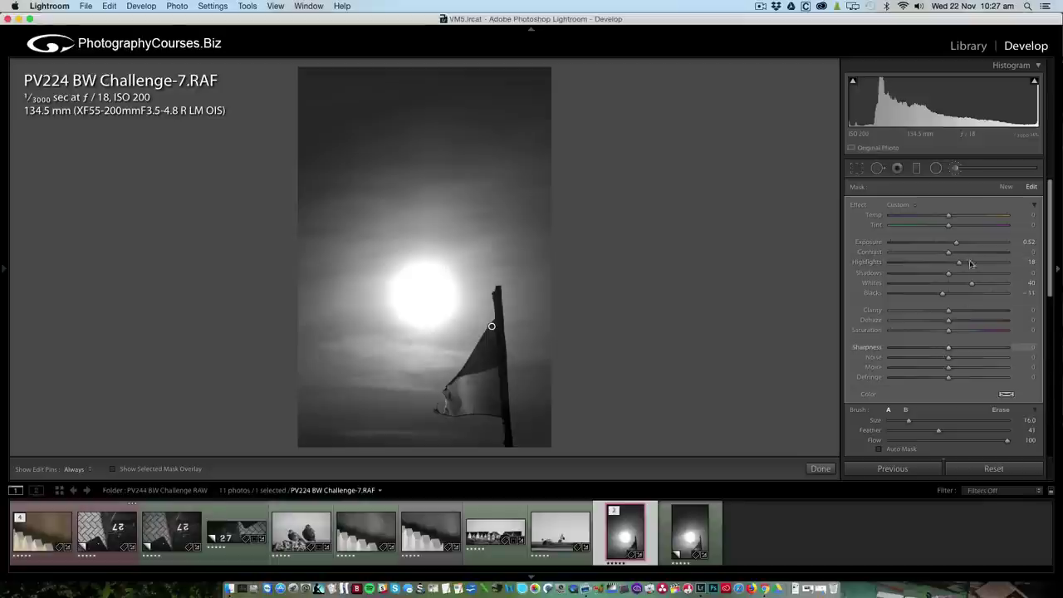
pyautogui.click(956, 170)
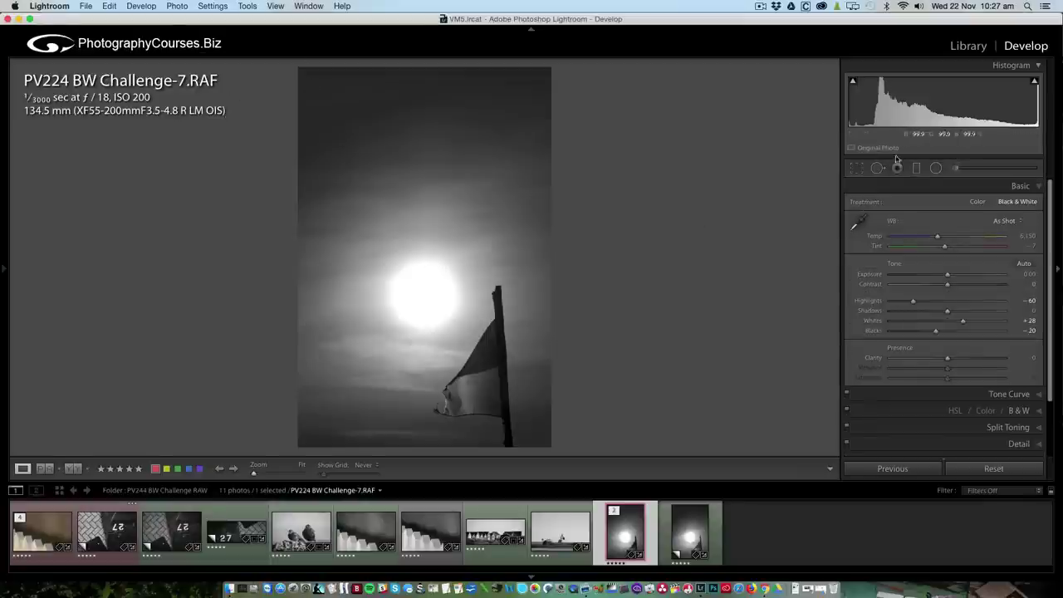
# Draw a diagonal Burn (Darken) graduated filter from the photo's upper-left corner to the sun, set its Exposure to -0.20 and close the filter
pyautogui.click(917, 168)
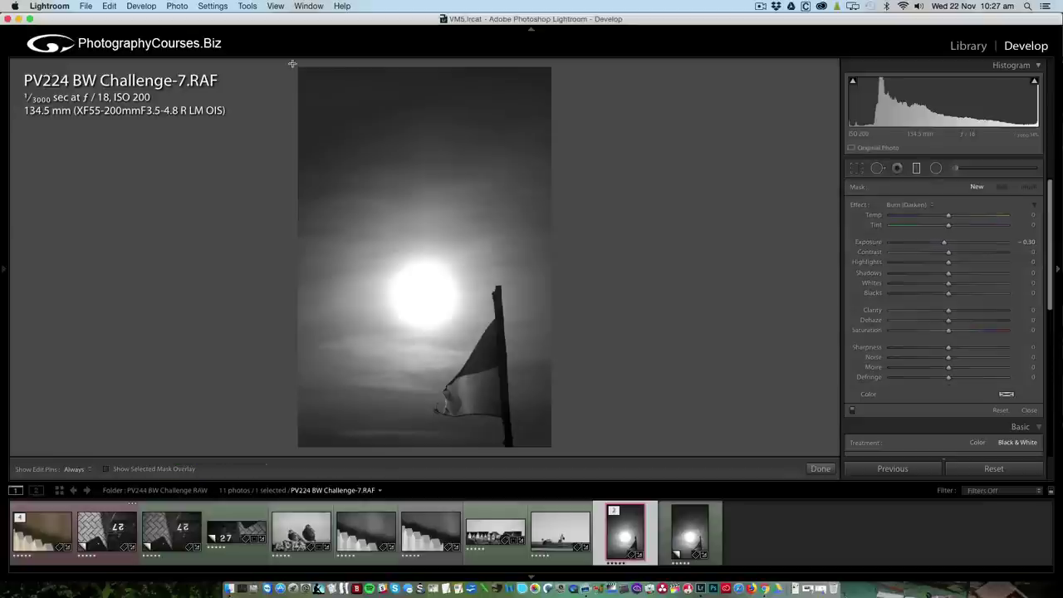
pyautogui.moveTo(297, 63); pyautogui.dragTo(416, 275)
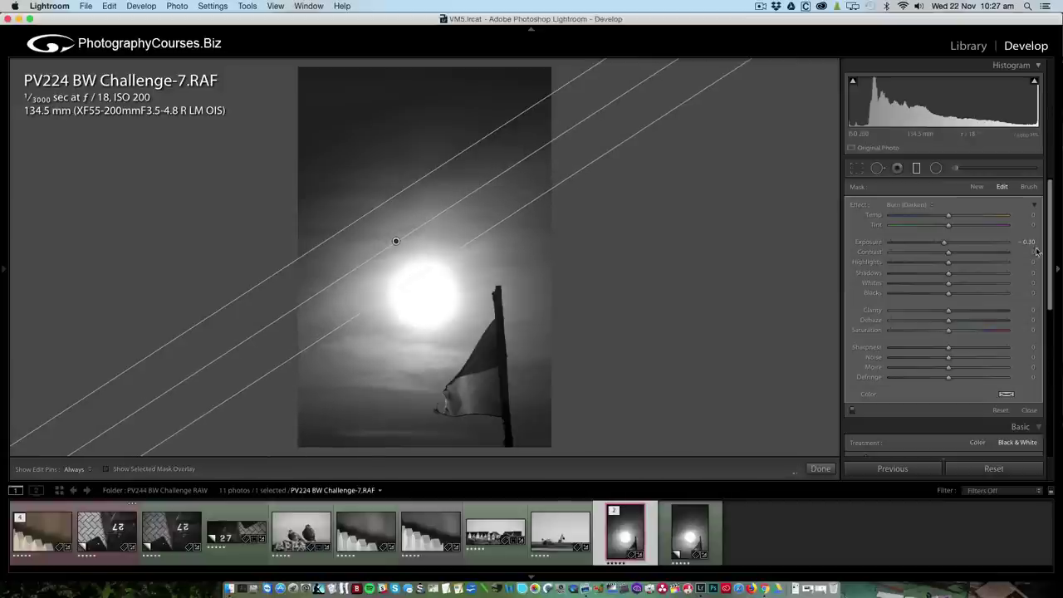
pyautogui.doubleClick(866, 243)
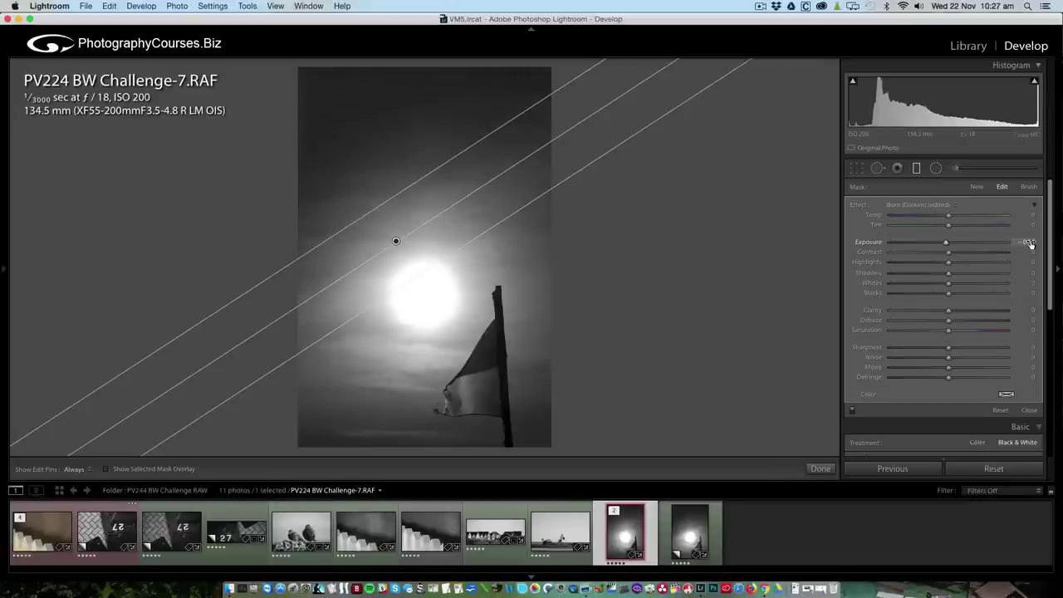
pyautogui.press('Down')
pyautogui.press('Up')
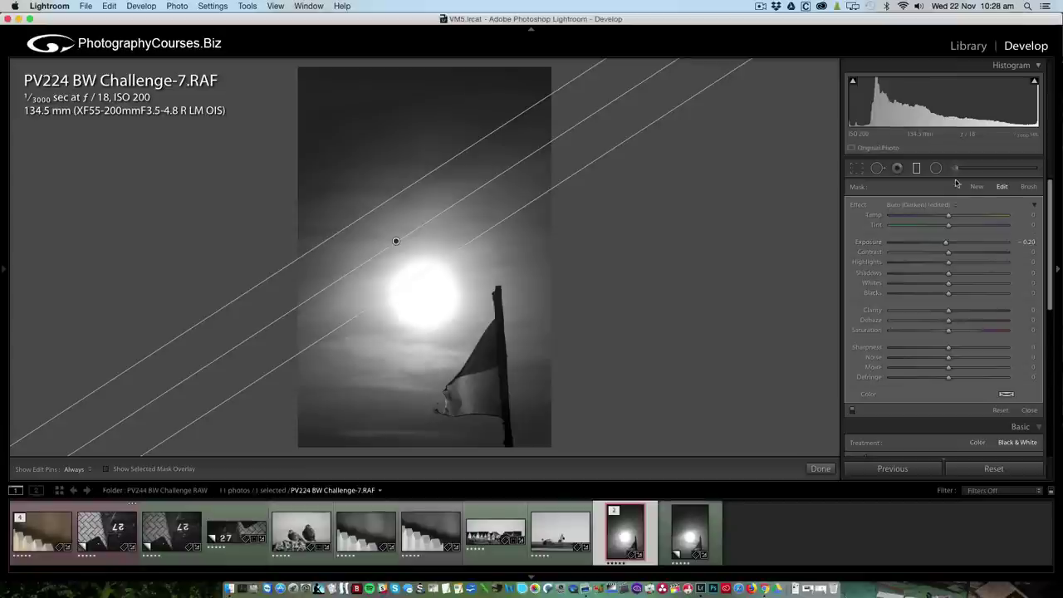
pyautogui.click(917, 169)
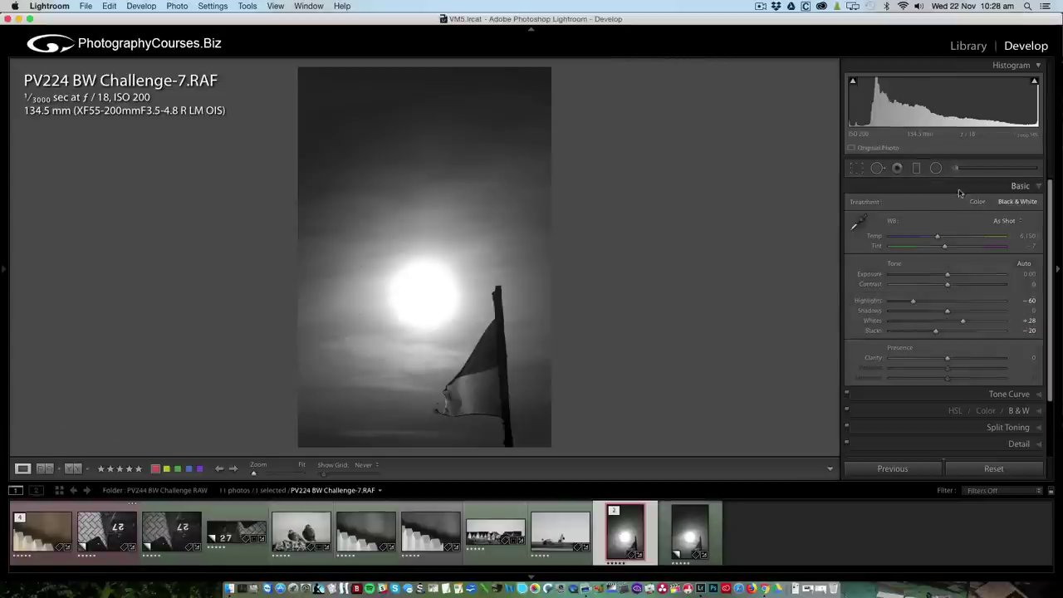
# Reselect the flag's brush mask, set its Exposure to 0.57 and Shadows to 12, and close the Adjustment Brush
pyautogui.click(955, 168)
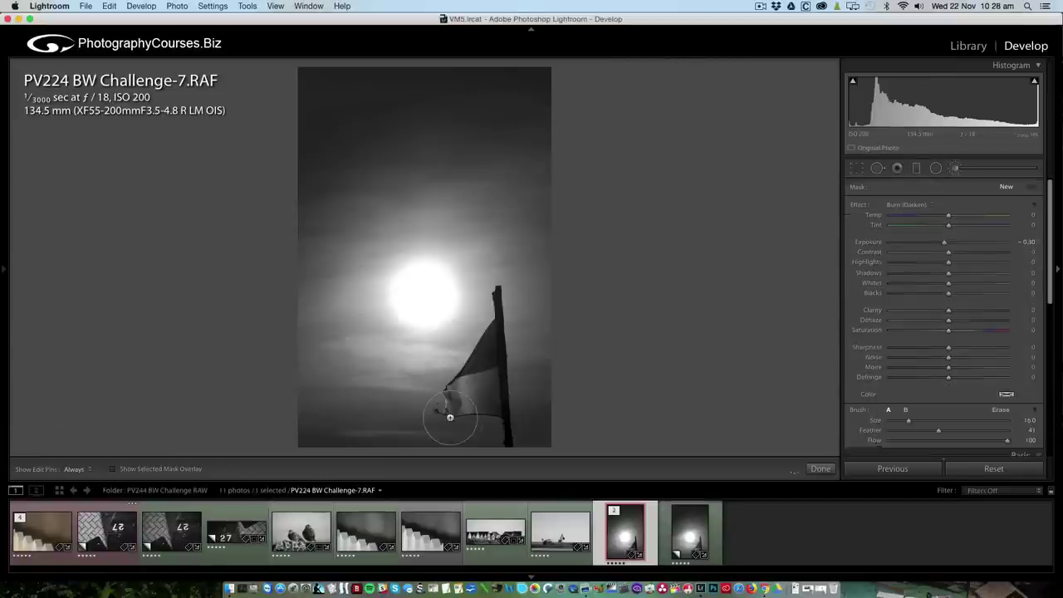
pyautogui.click(491, 327)
pyautogui.moveTo(491, 326)
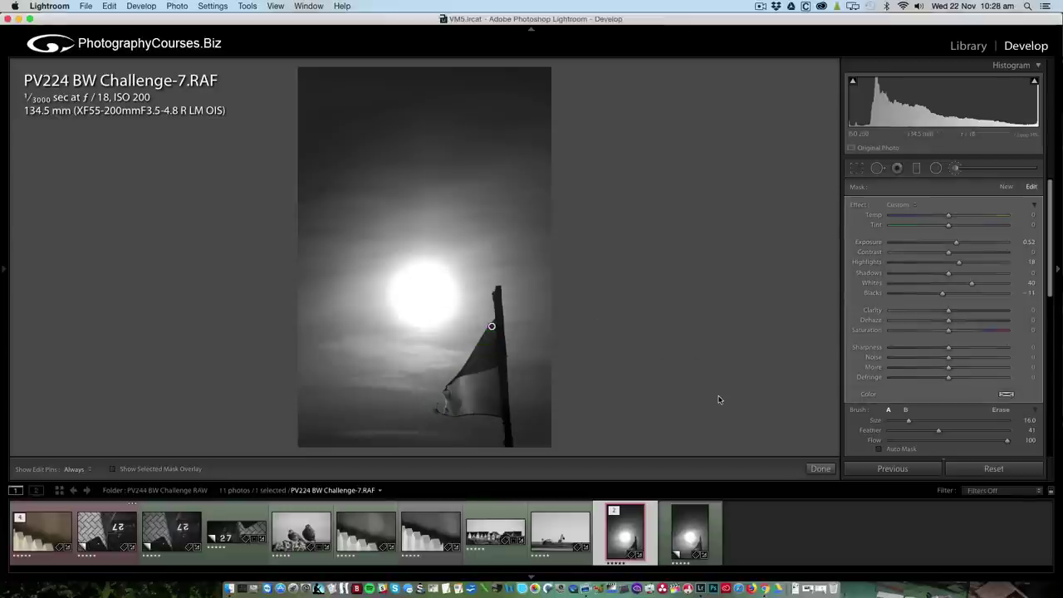
pyautogui.scroll(-1, 917, 388)
pyautogui.scroll(-4, 917, 388)
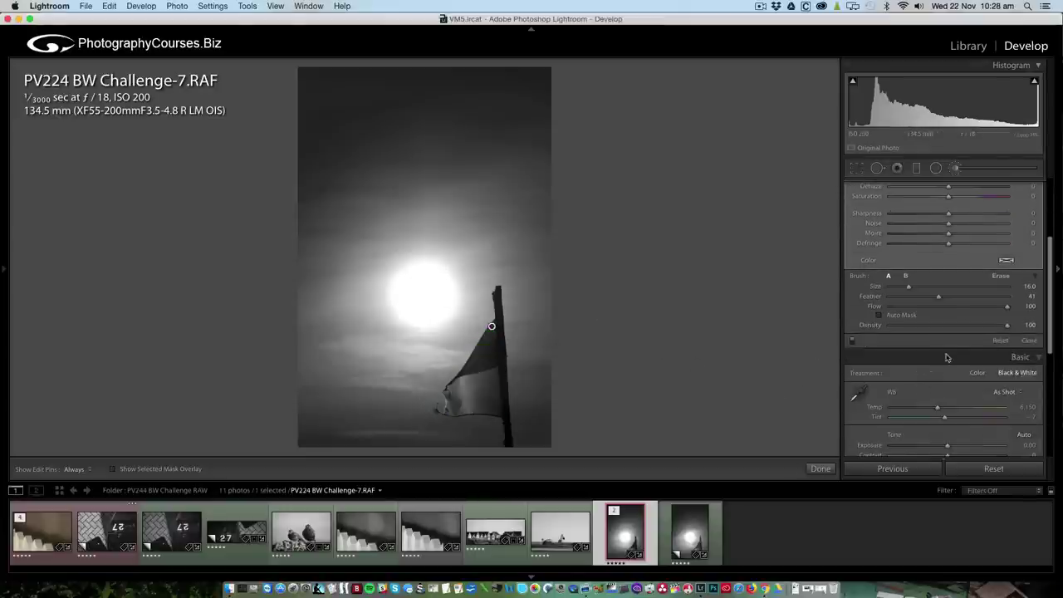
pyautogui.scroll(4, 967, 324)
pyautogui.moveTo(957, 244); pyautogui.dragTo(959, 245)
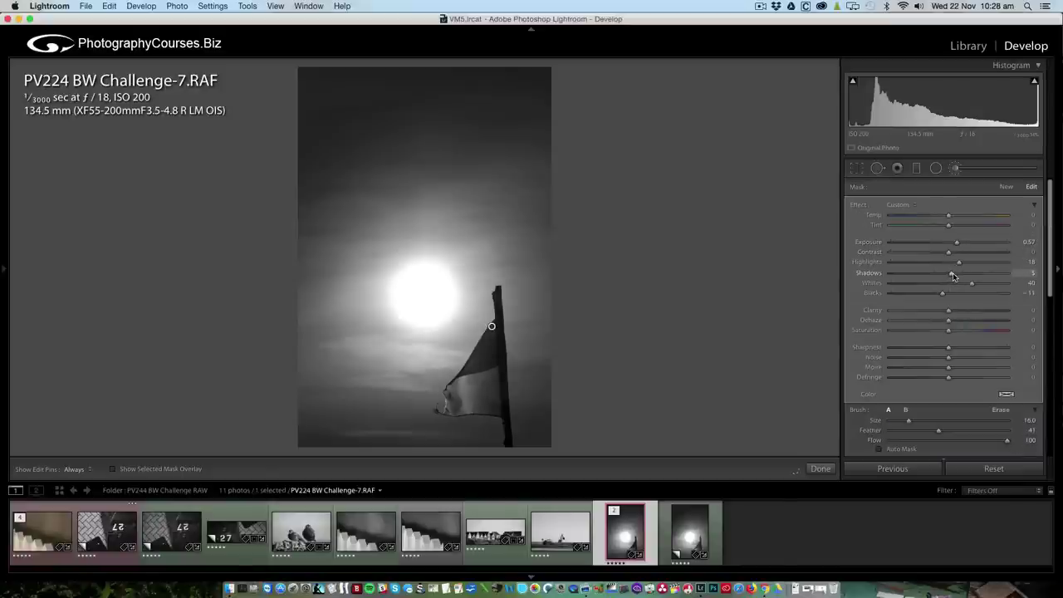
pyautogui.moveTo(956, 275); pyautogui.dragTo(958, 275)
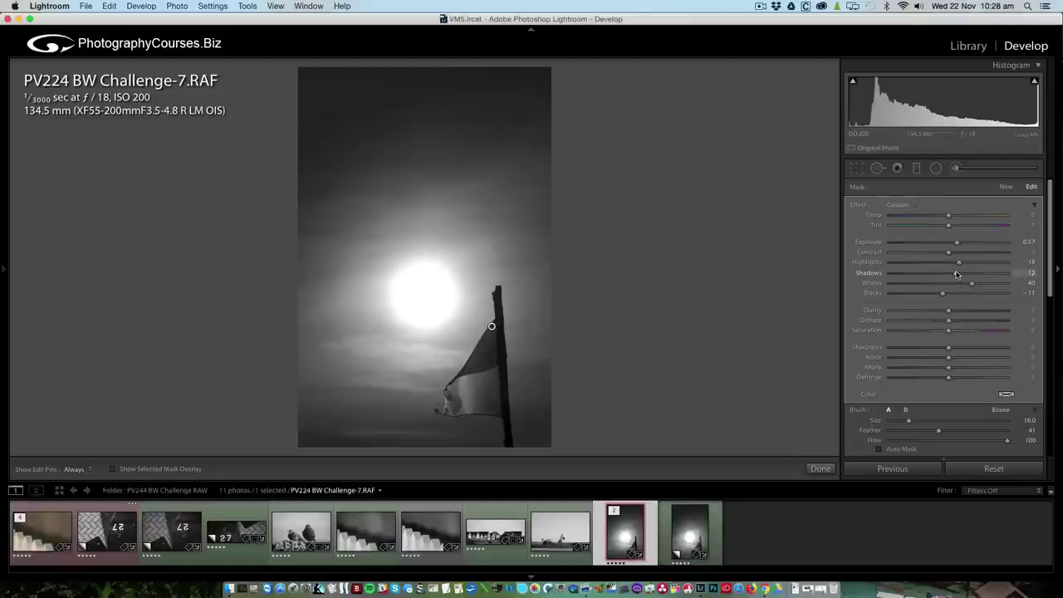
pyautogui.click(956, 169)
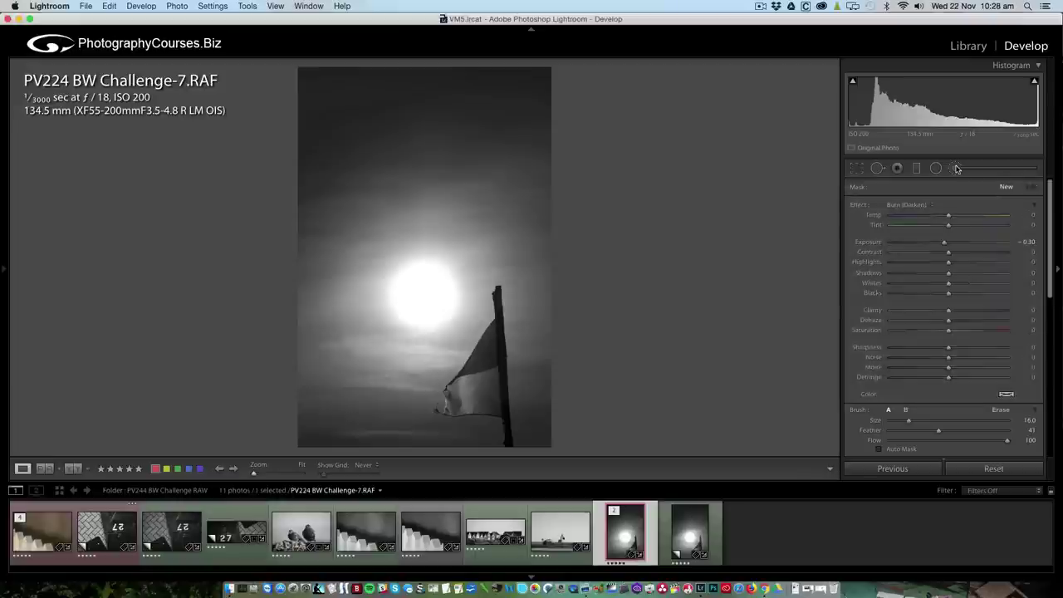
# Preview the flag photo full screen and return to the Develop view
pyautogui.press('f')
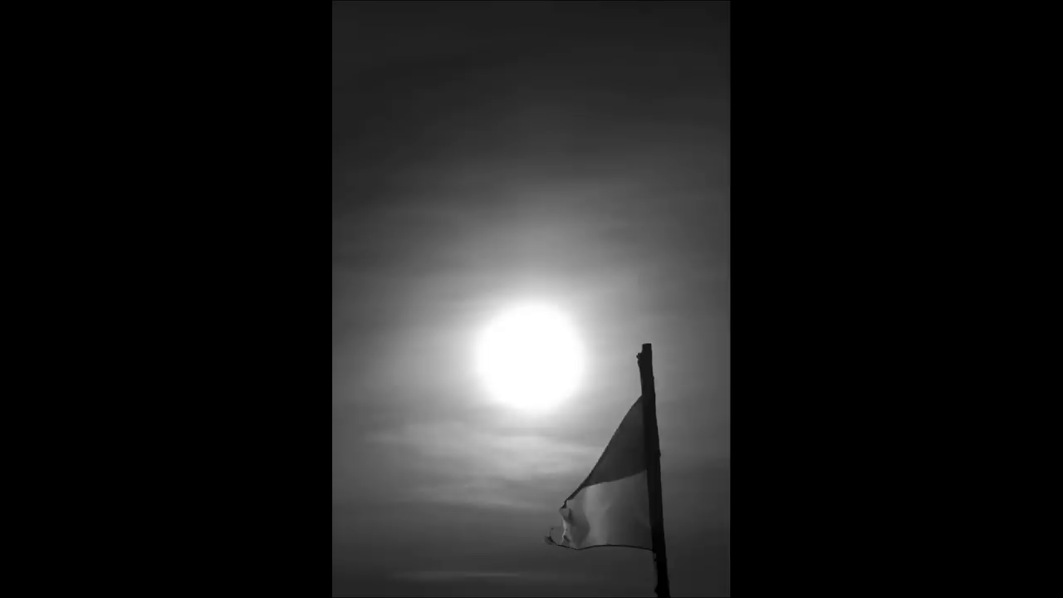
pyautogui.press('f')
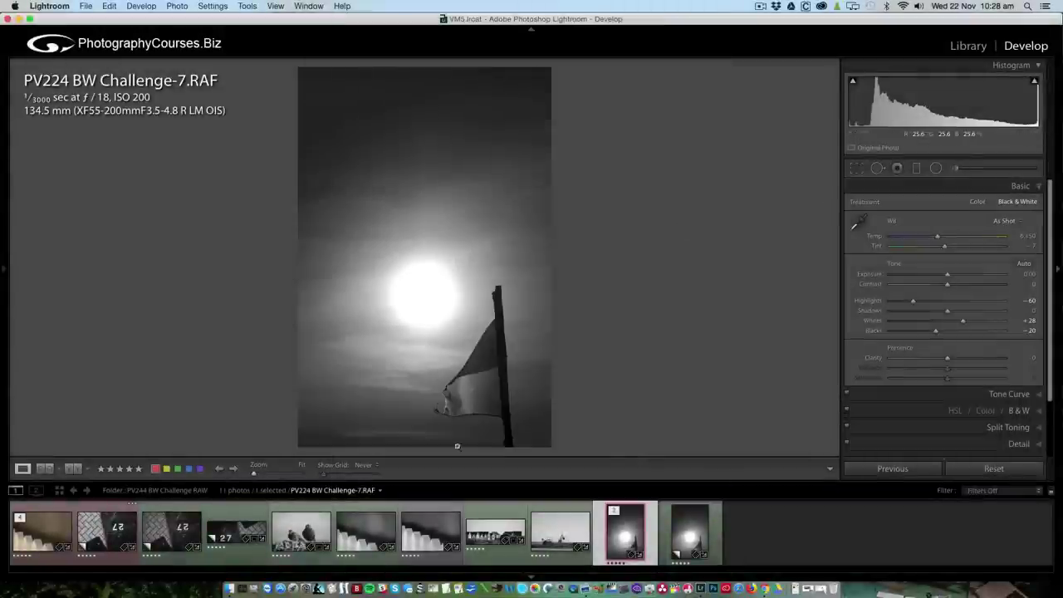
# Zoom in on the flag's fabric, set the Sharpening Amount to 62 and return to the whole photo
pyautogui.click(487, 401)
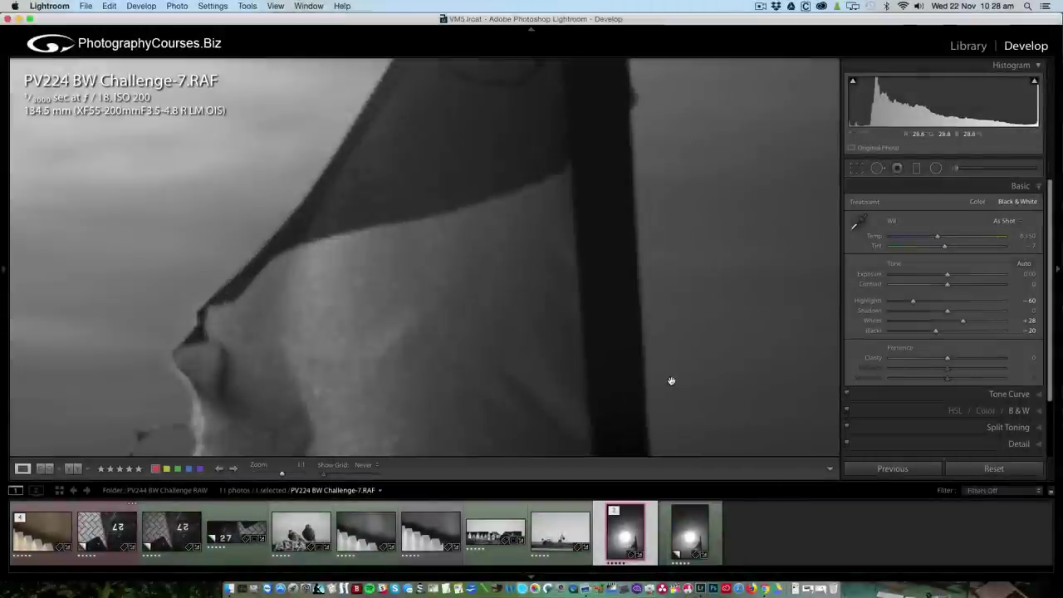
pyautogui.click(1020, 444)
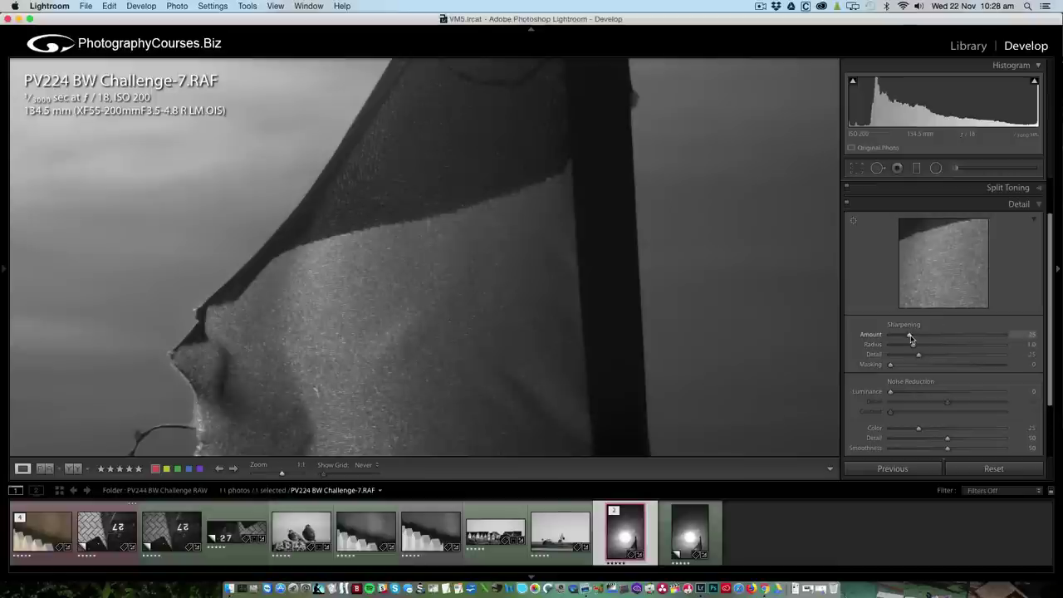
pyautogui.moveTo(911, 337); pyautogui.dragTo(927, 337)
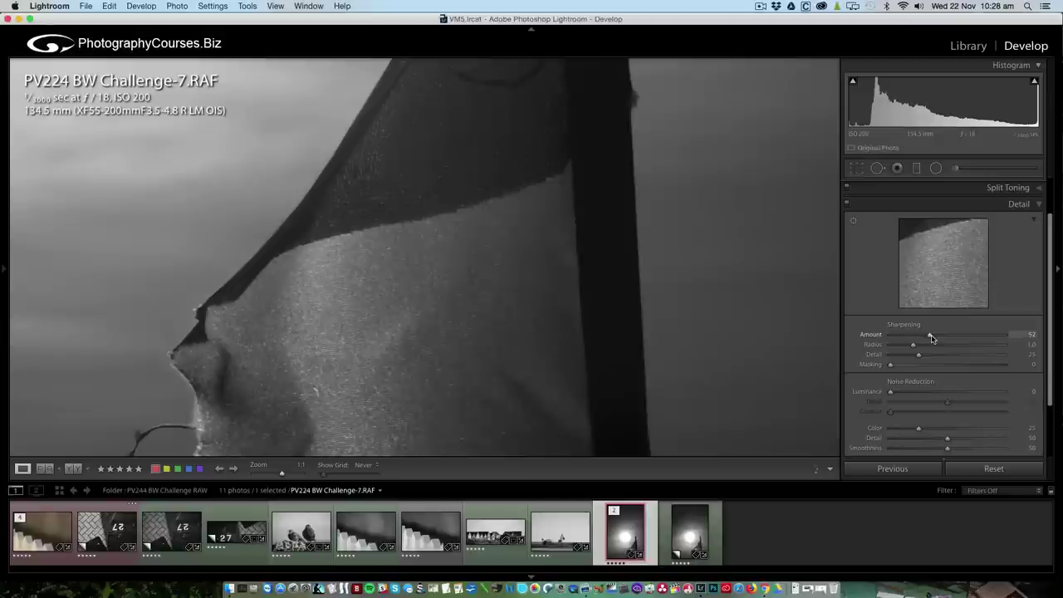
pyautogui.moveTo(931, 337); pyautogui.dragTo(938, 336)
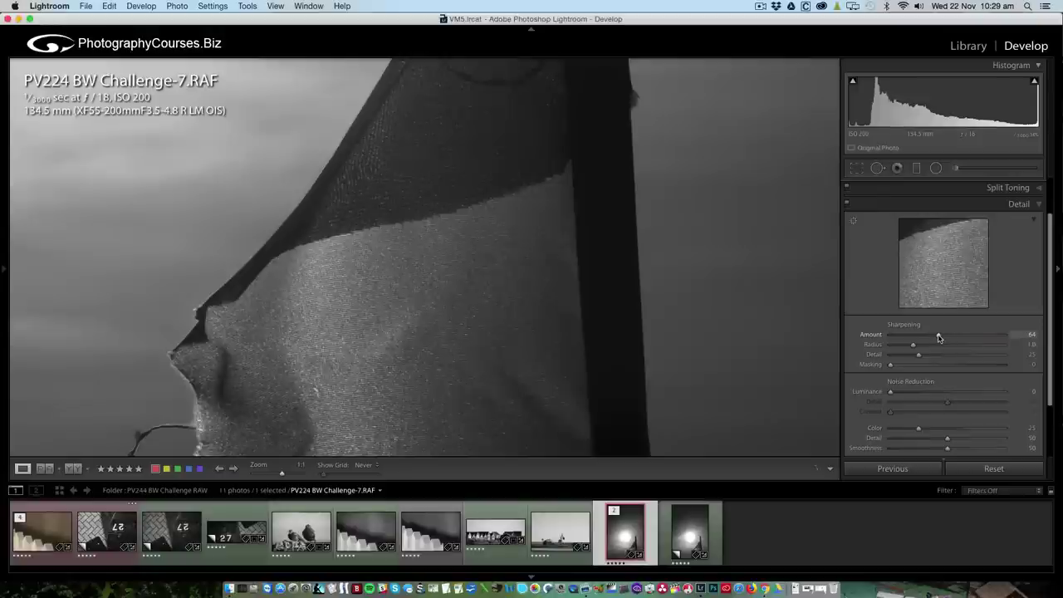
pyautogui.click(526, 282)
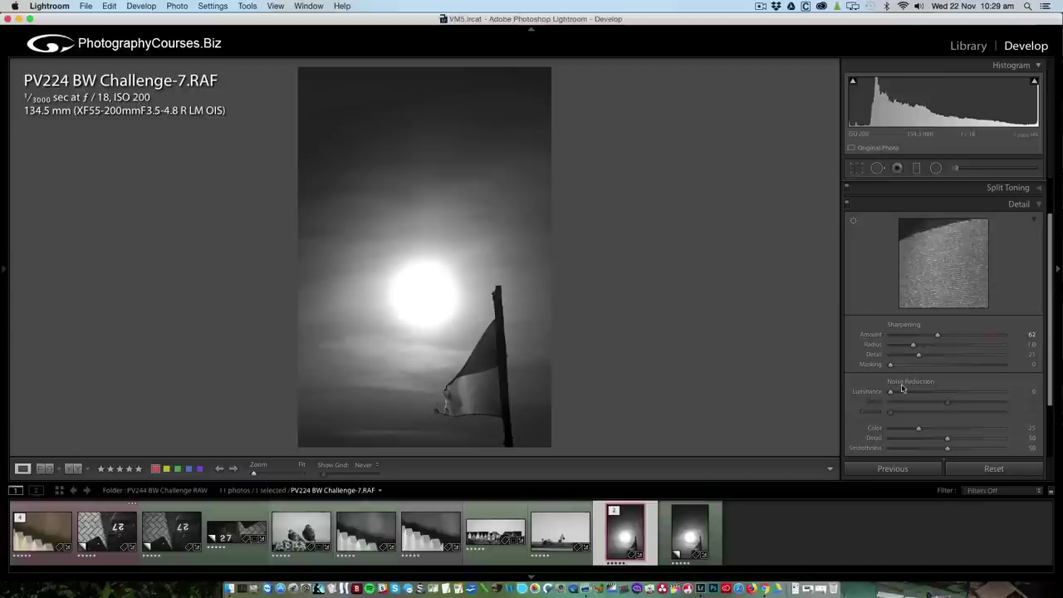
# Set the Sharpening Masking to 7 and view the finished flag photo full screen
pyautogui.press('alt')
pyautogui.press('alt')
pyautogui.moveTo(891, 366); pyautogui.dragTo(898, 366)
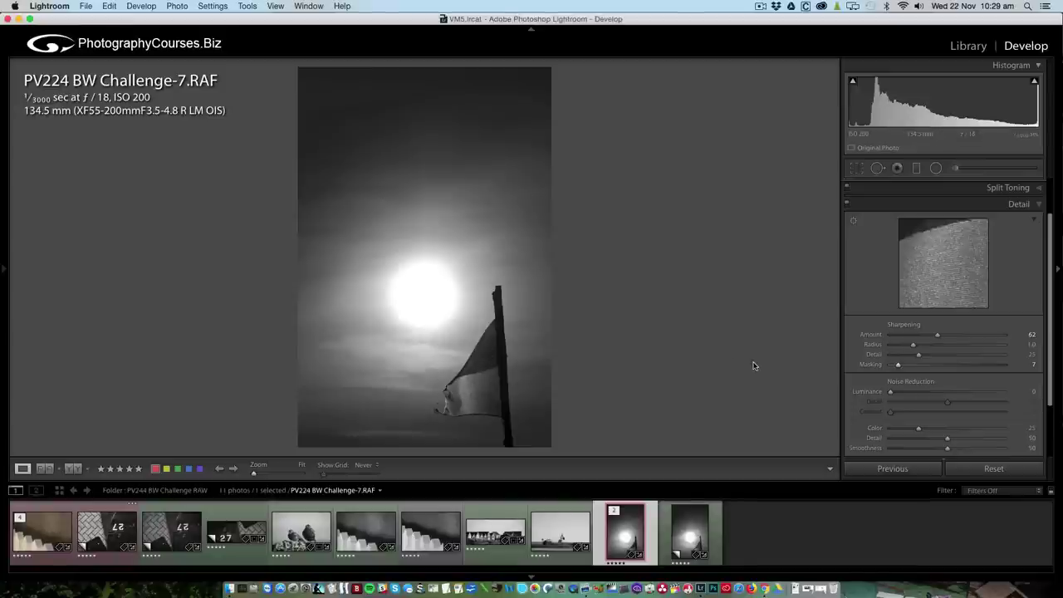
pyautogui.press('f')
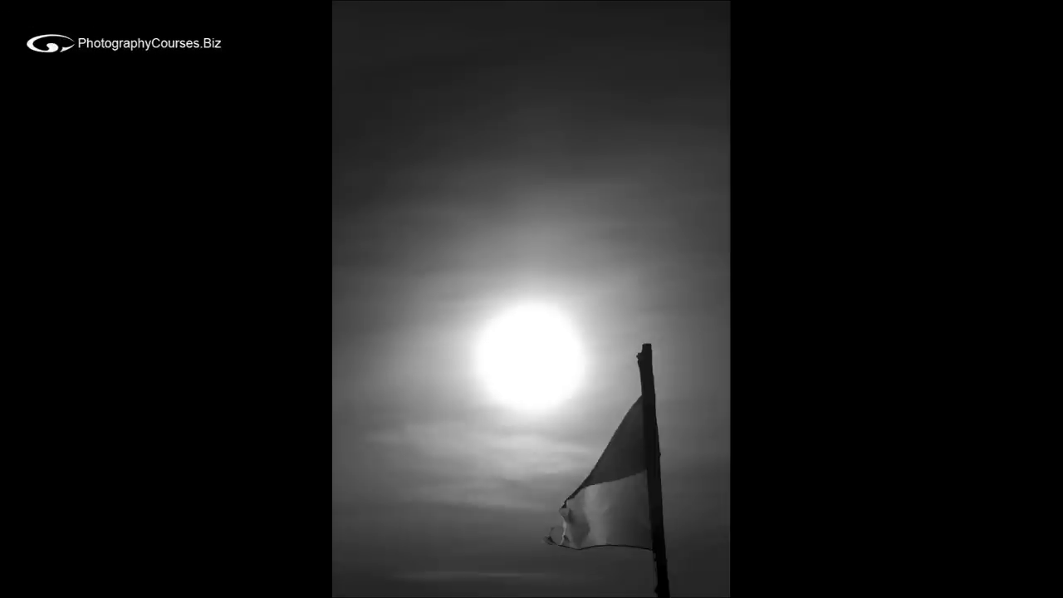